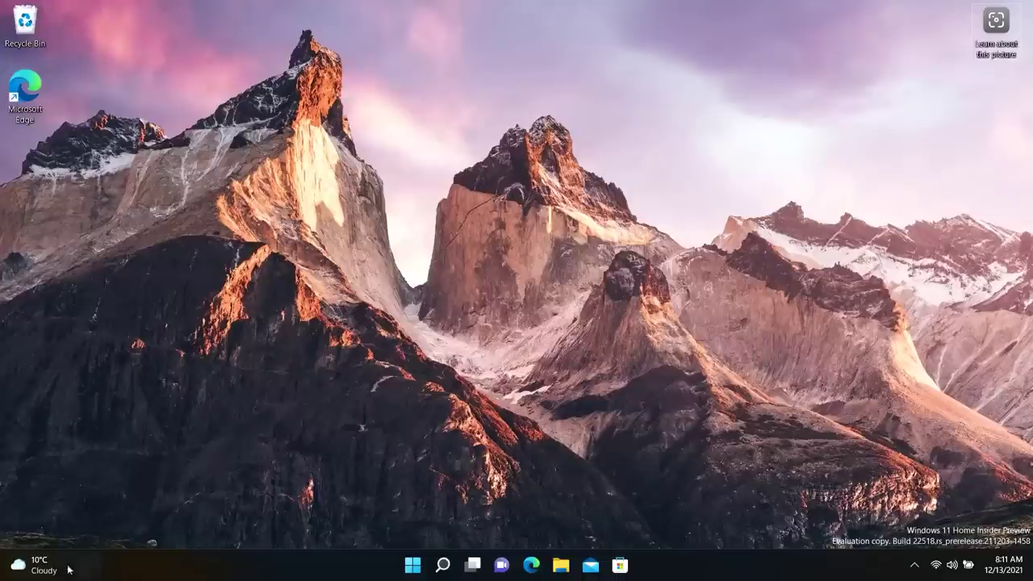
# Scroll through the widgets board, close it, then reopen and dismiss it again.
pyautogui.moveTo(65, 563)
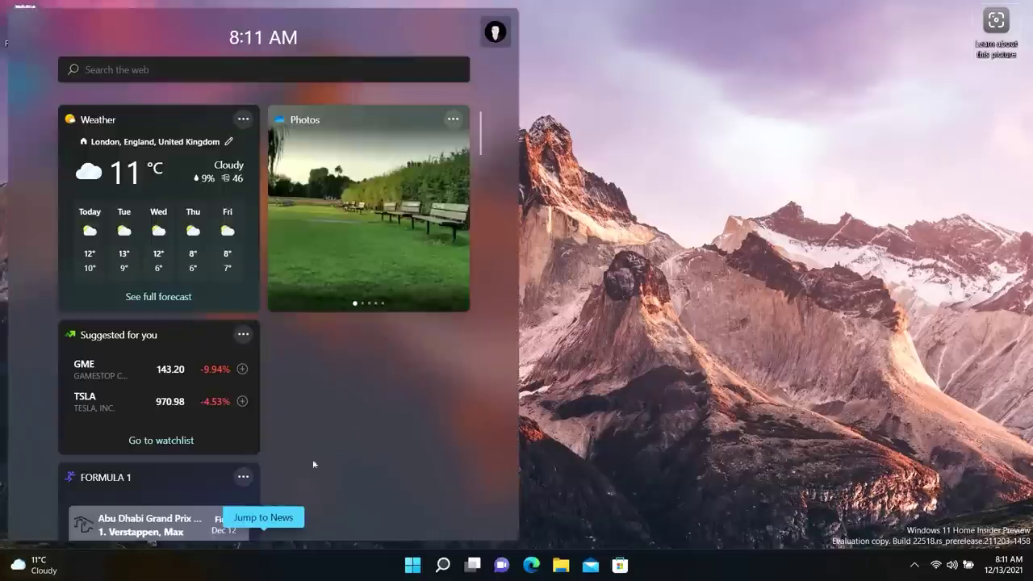
pyautogui.scroll(-3, 373, 432)
pyautogui.scroll(1, 374, 426)
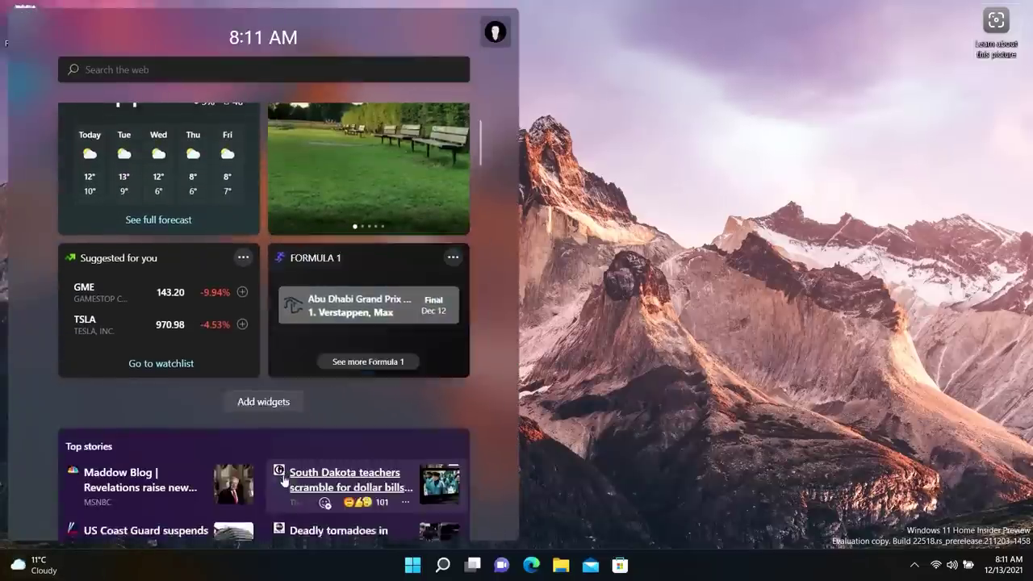
pyautogui.scroll(-5, 282, 476)
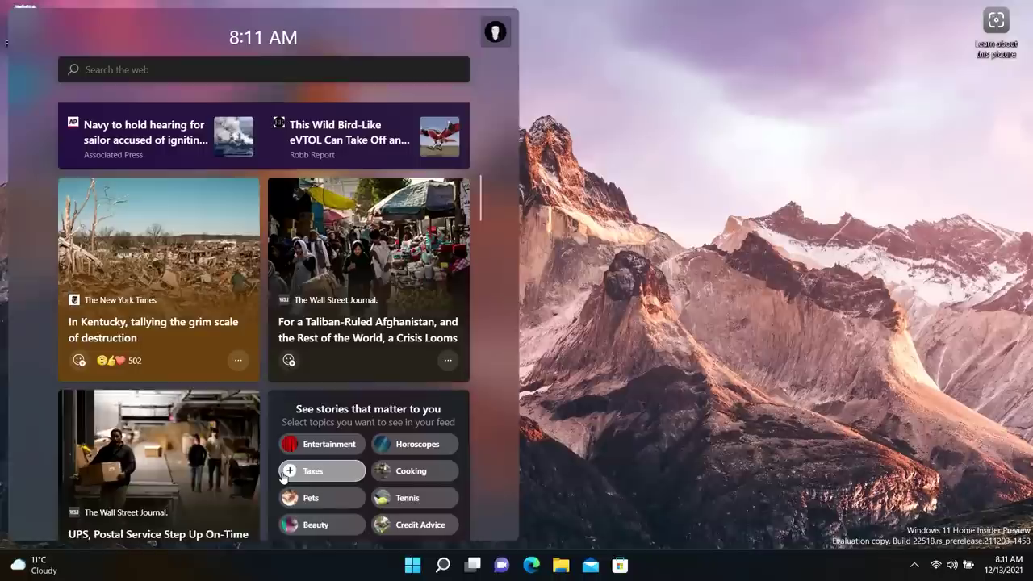
pyautogui.scroll(5, 283, 476)
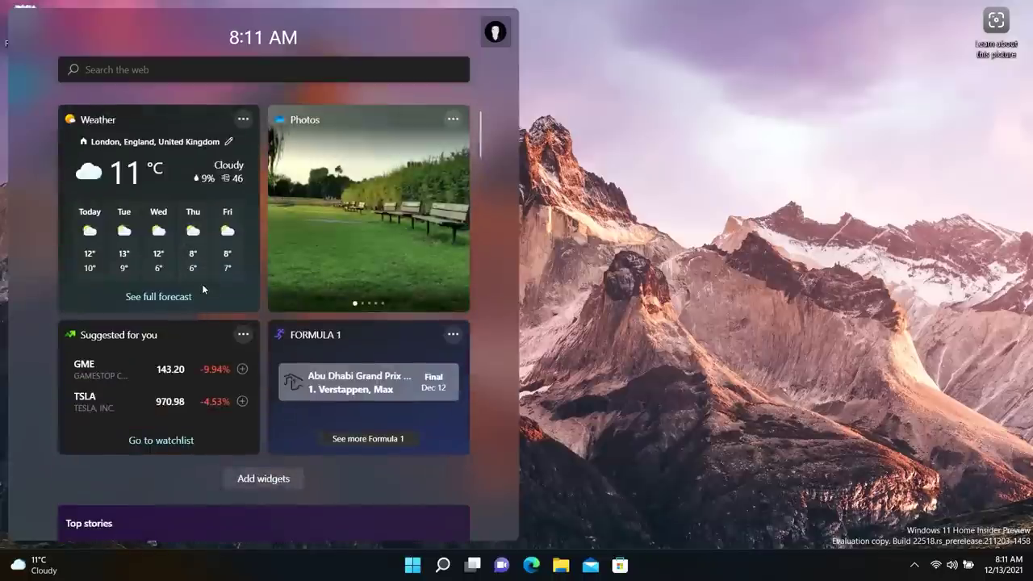
pyautogui.click(587, 218)
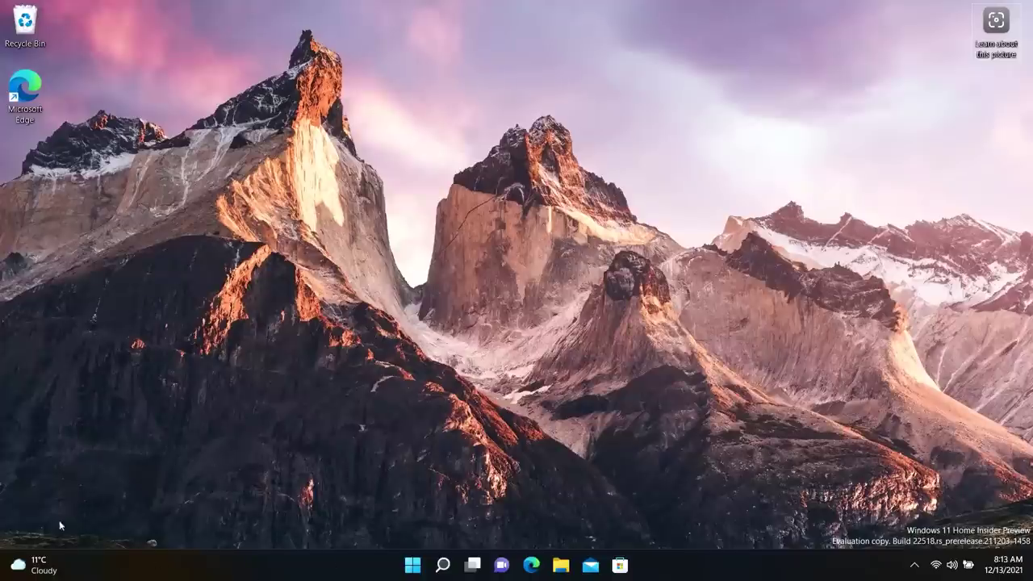
pyautogui.click(50, 569)
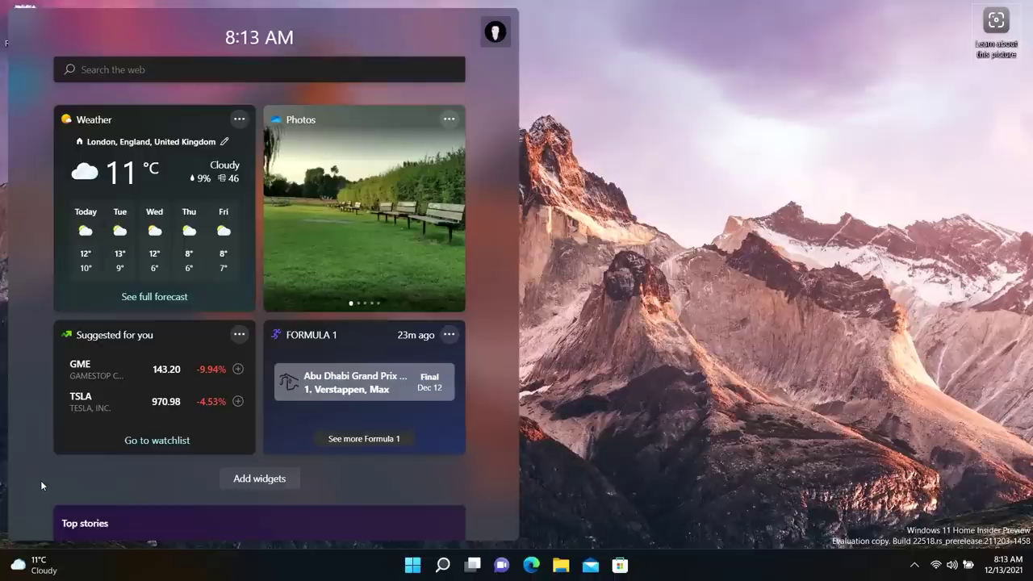
pyautogui.press('Escape')
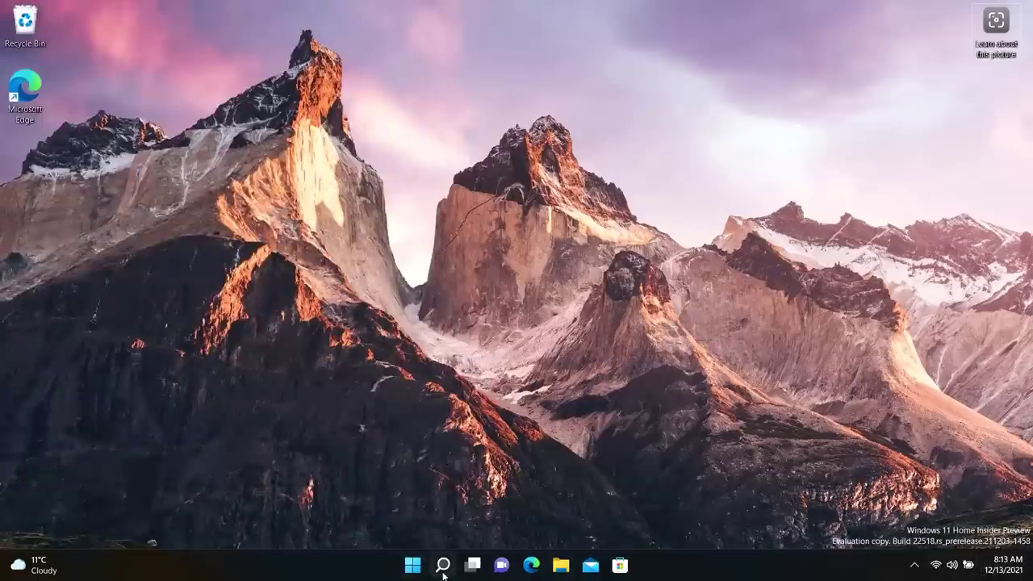
# Open the Windows search panel and close it again.
pyautogui.moveTo(473, 569)
pyautogui.click(448, 562)
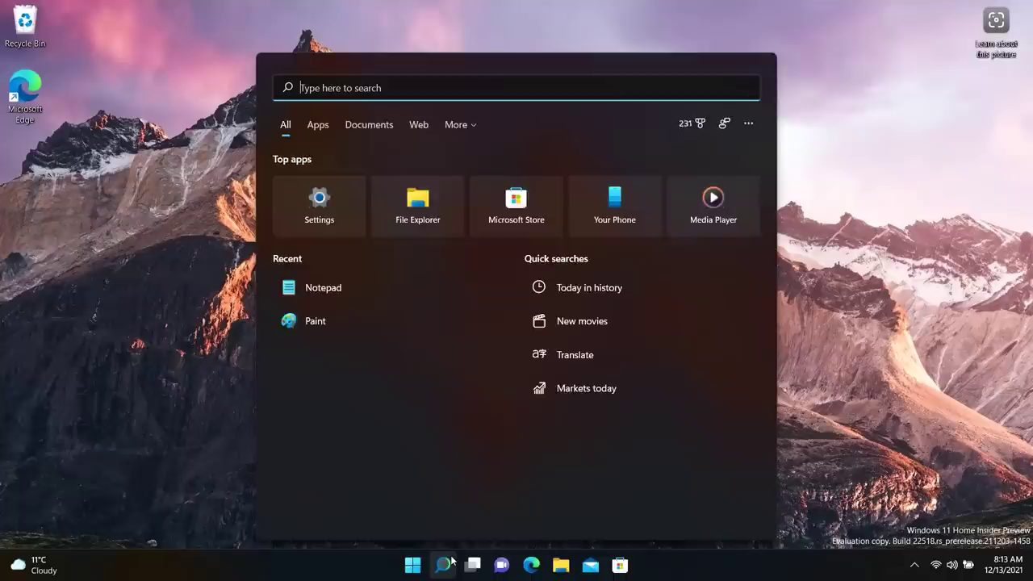
pyautogui.click(451, 563)
pyautogui.moveTo(450, 566)
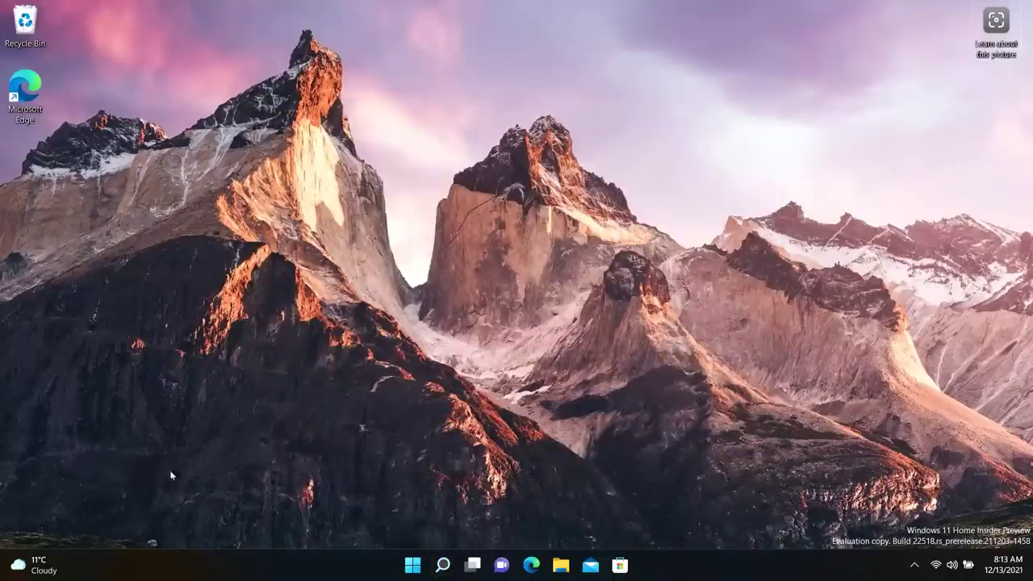
# Switch taskbar alignment to Left in taskbar settings, then back to Center.
pyautogui.moveTo(51, 571)
pyautogui.rightClick(256, 572)
pyautogui.click(306, 532)
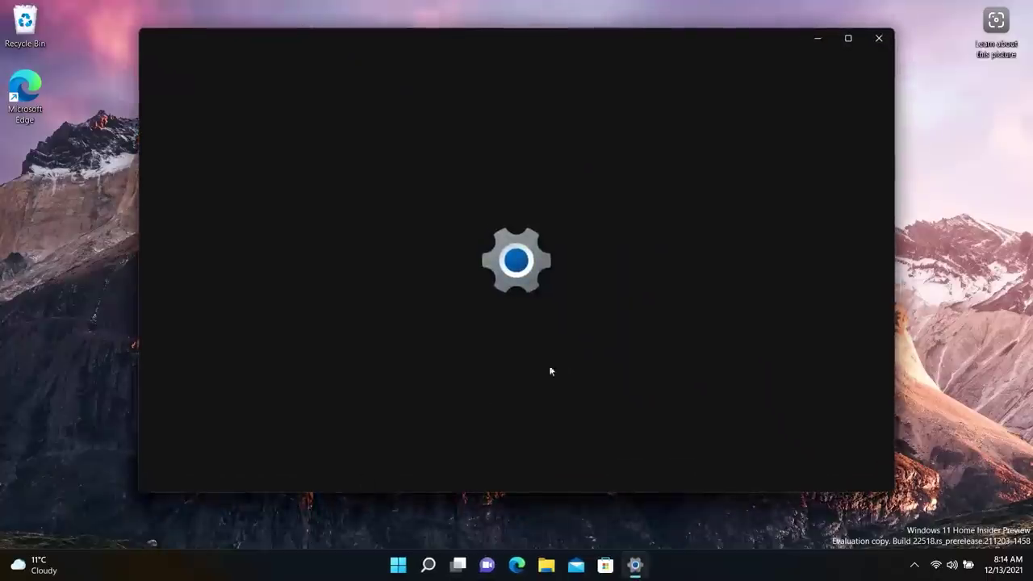
pyautogui.scroll(-2, 589, 381)
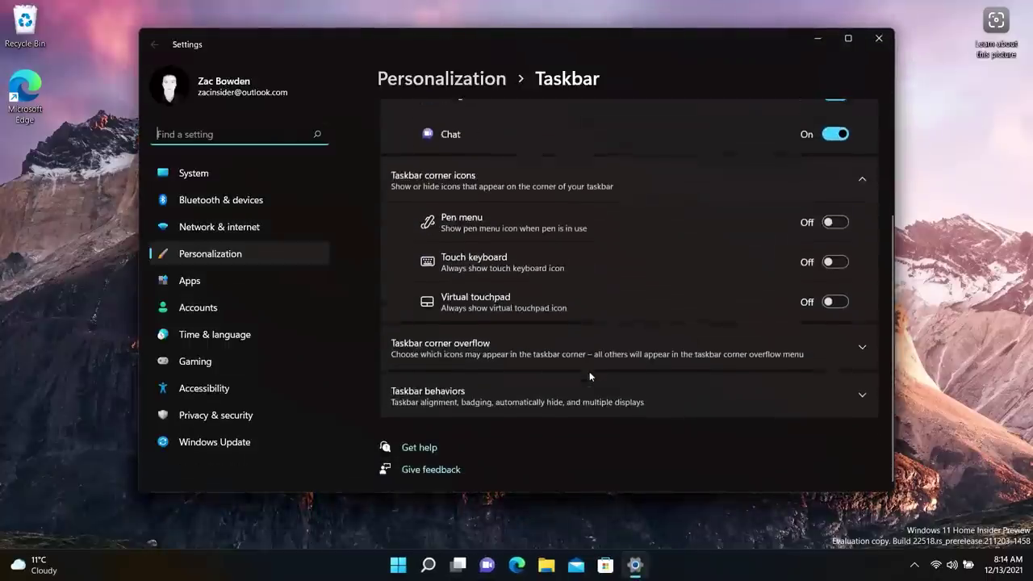
pyautogui.click(689, 393)
pyautogui.scroll(-2, 727, 403)
pyautogui.click(828, 308)
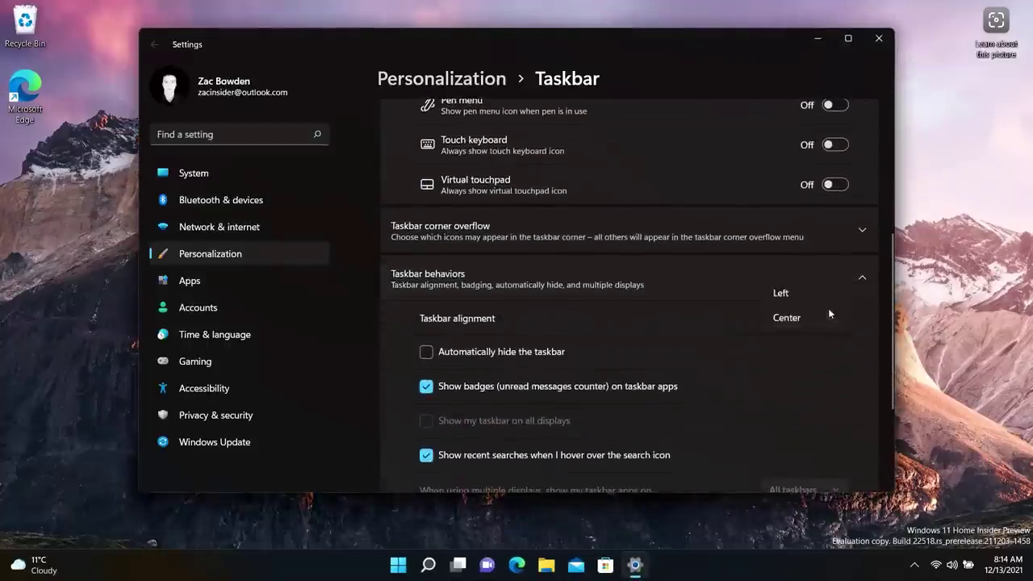
pyautogui.click(807, 292)
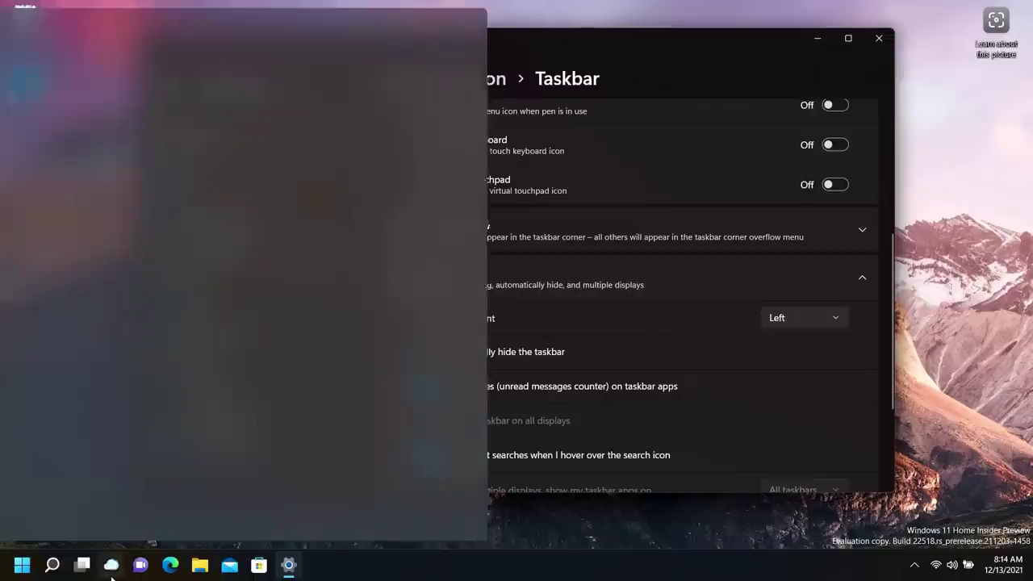
pyautogui.moveTo(110, 574)
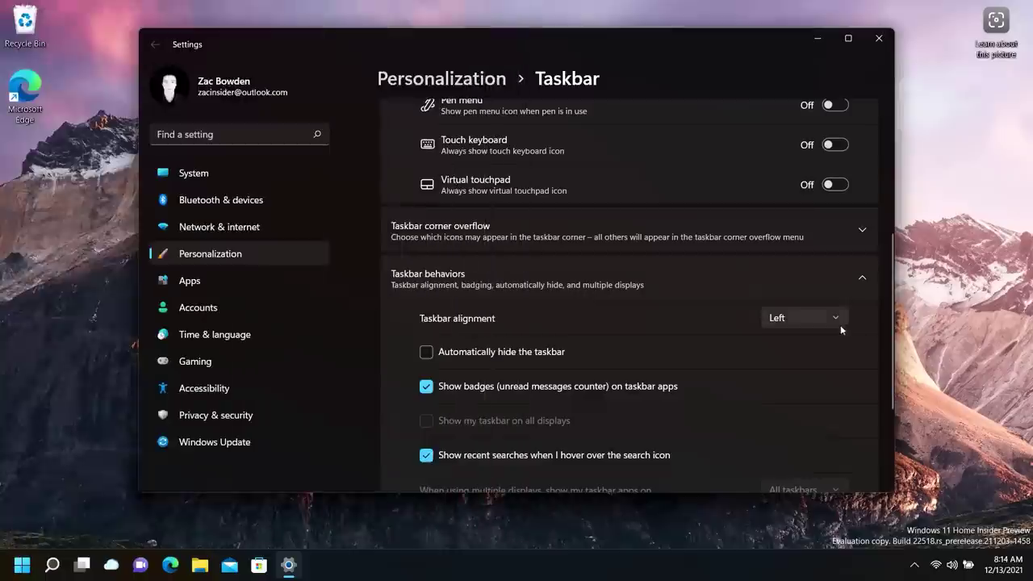
pyautogui.click(838, 324)
pyautogui.click(820, 346)
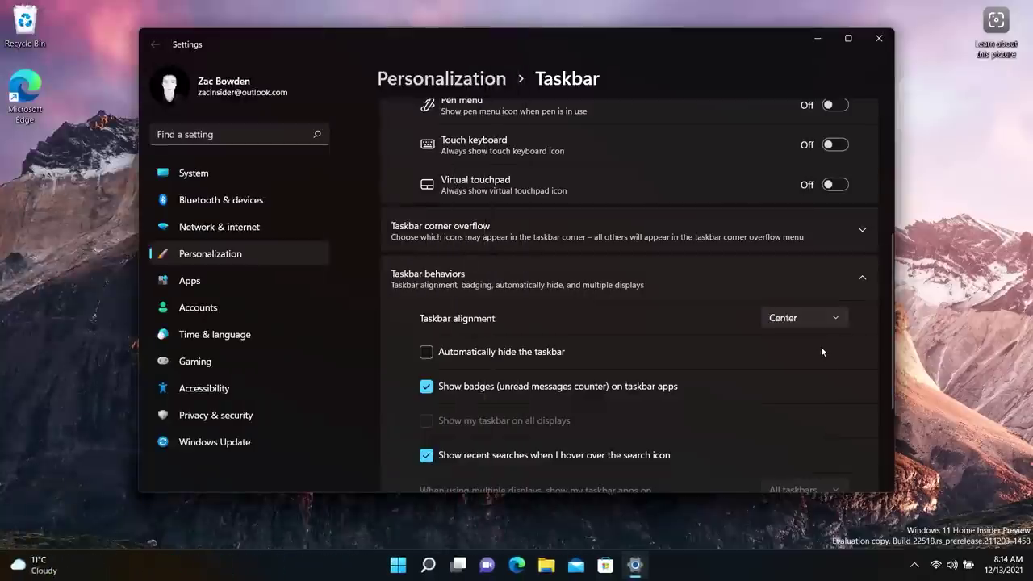
pyautogui.click(879, 38)
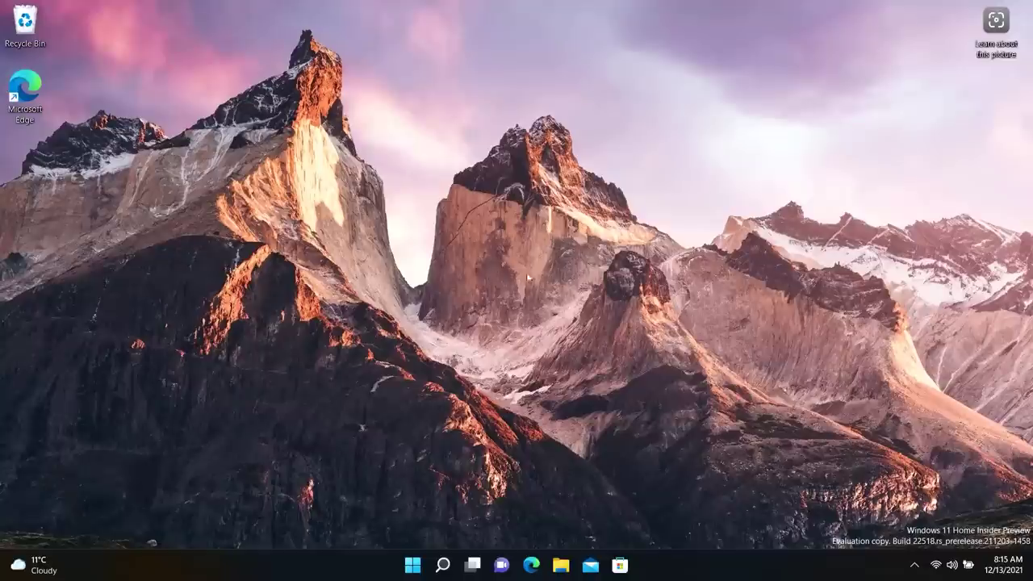
# Set the desktop background to Windows Spotlight and advance to the next picture twice.
pyautogui.rightClick(320, 576)
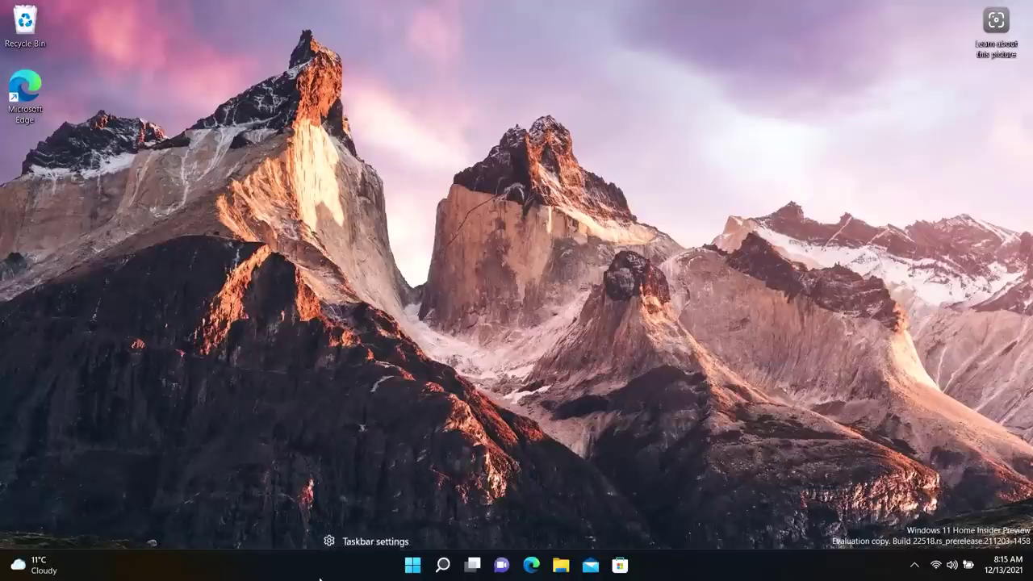
pyautogui.click(361, 544)
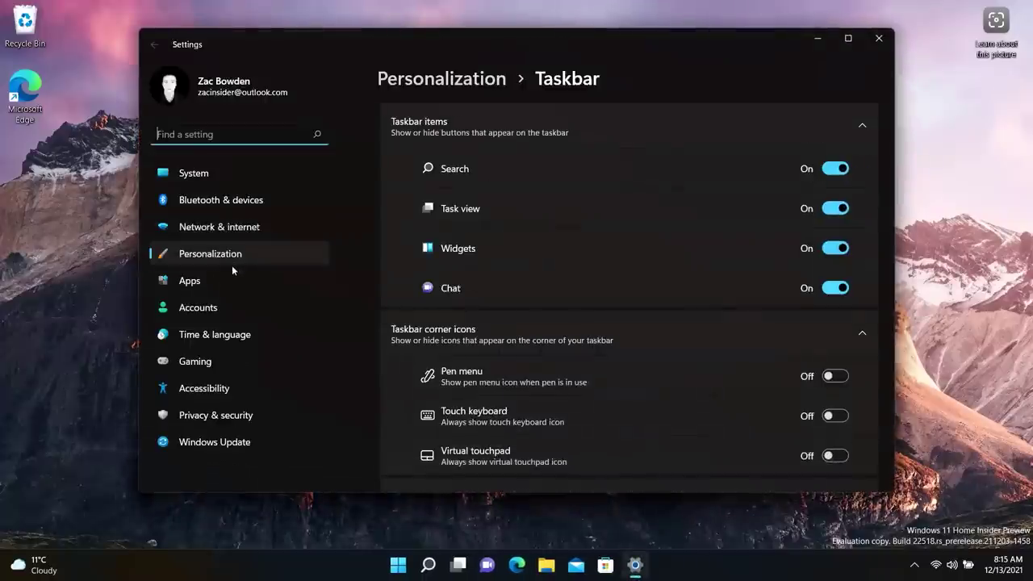
pyautogui.click(231, 255)
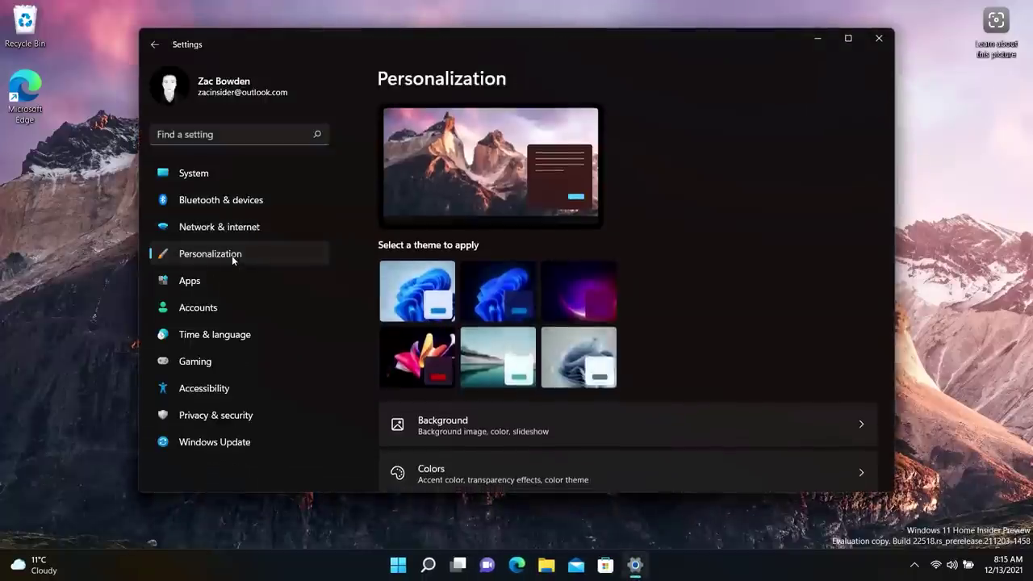
pyautogui.click(488, 445)
pyautogui.click(787, 267)
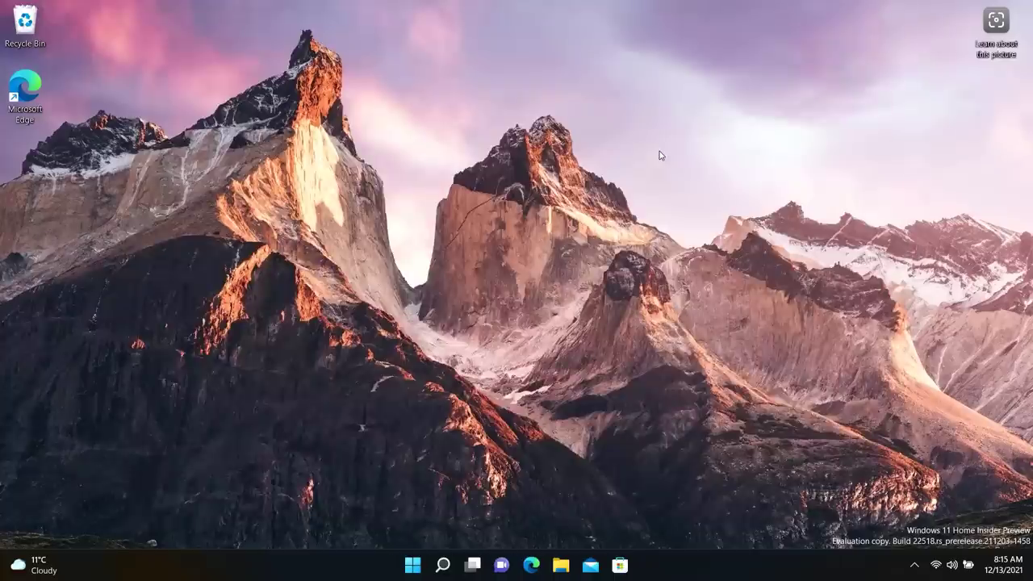
pyautogui.rightClick(995, 29)
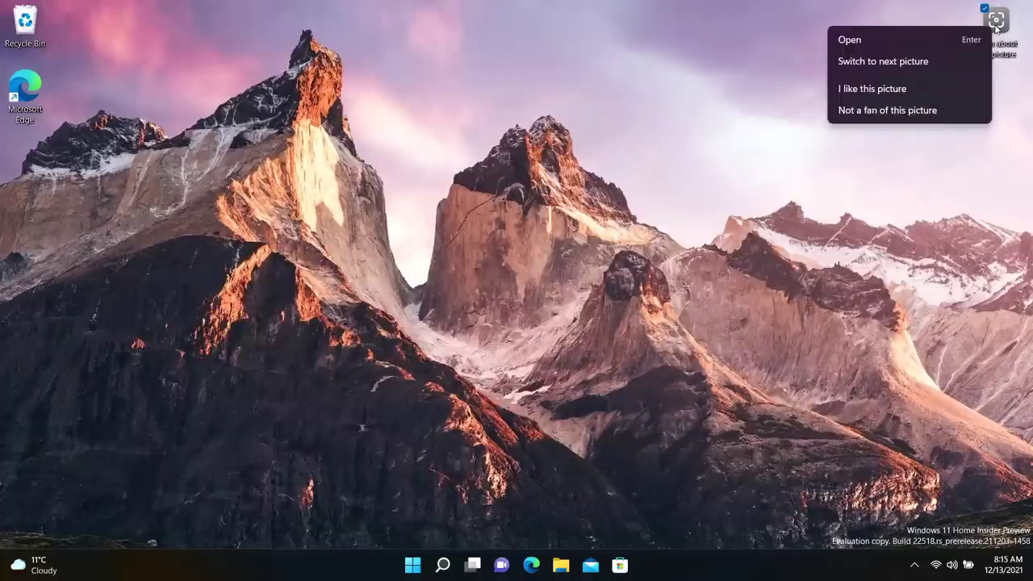
pyautogui.click(912, 61)
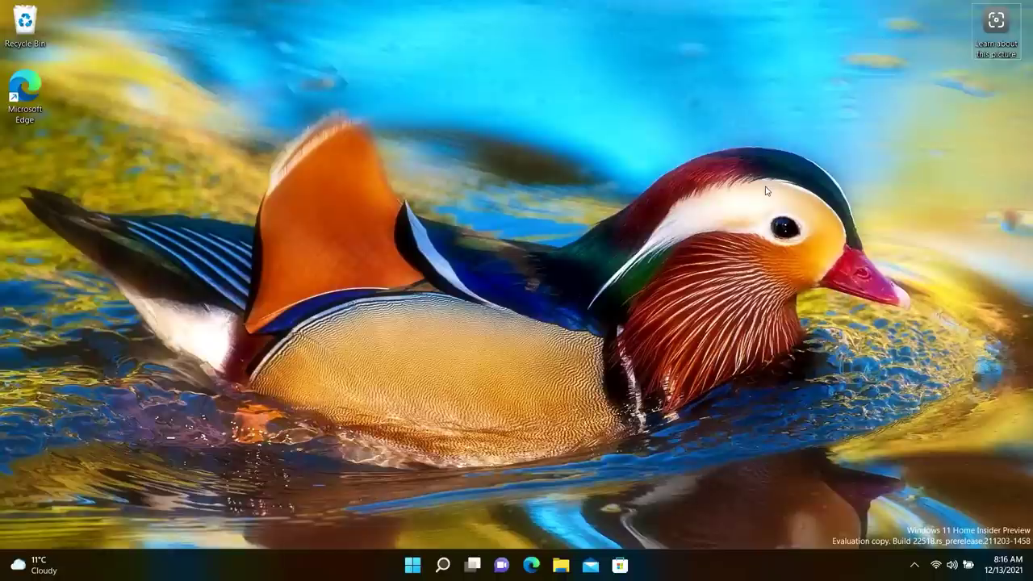
pyautogui.rightClick(995, 21)
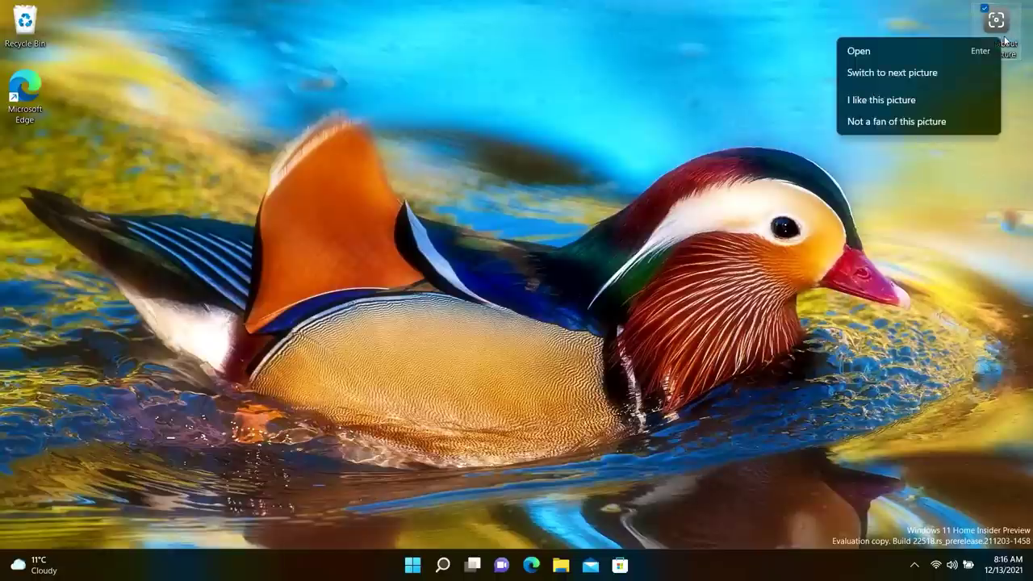
pyautogui.click(948, 72)
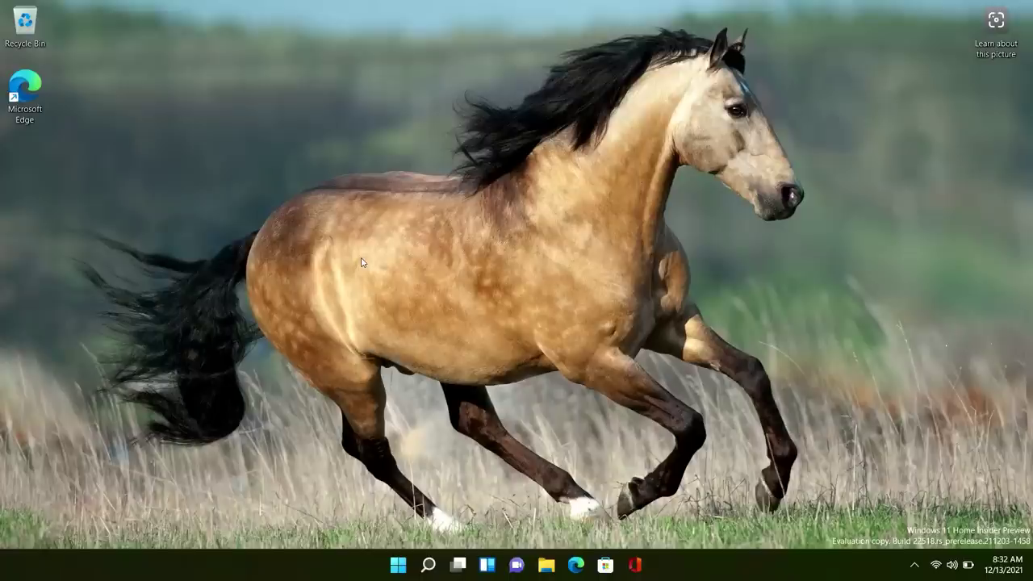
# Launch Settings from Start and go to Accessibility › Speech.
pyautogui.press('super')
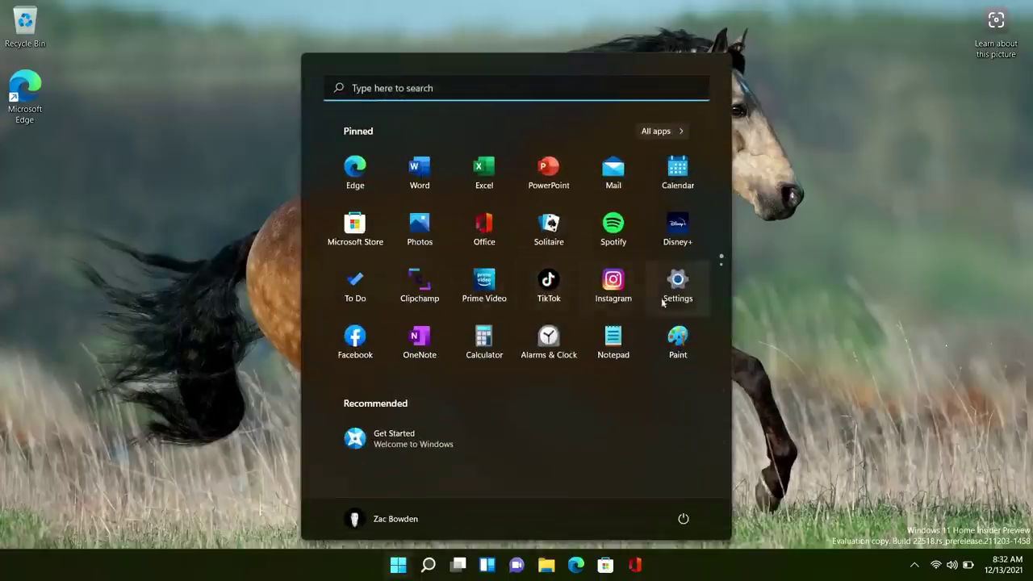
pyautogui.click(671, 295)
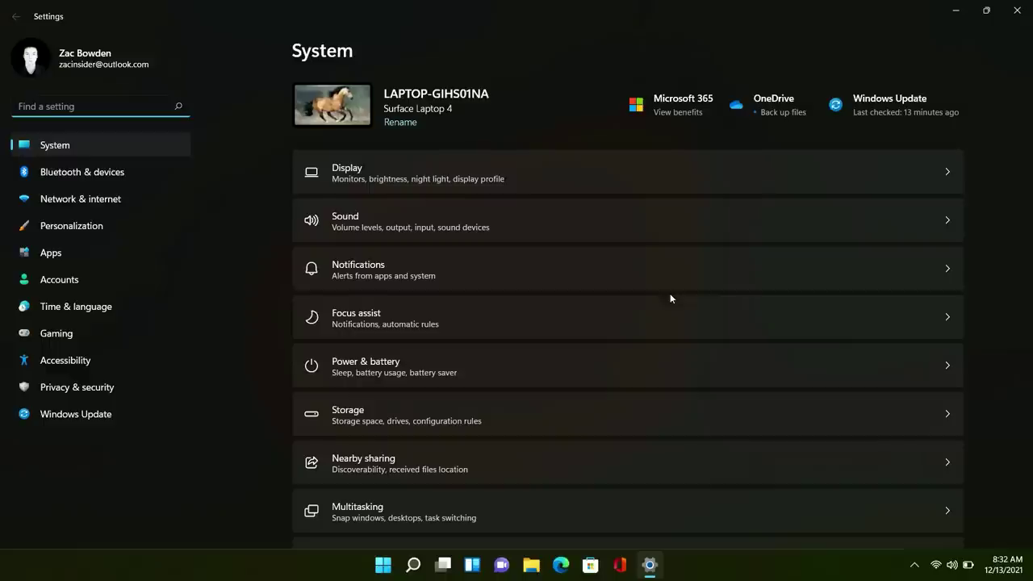
pyautogui.click(109, 364)
pyautogui.scroll(-4, 390, 350)
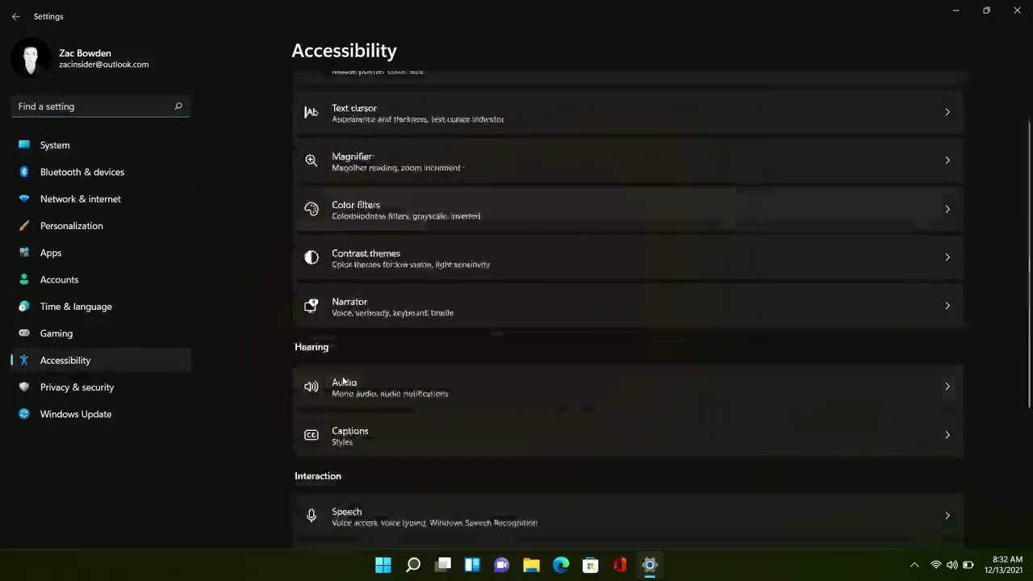
pyautogui.click(392, 352)
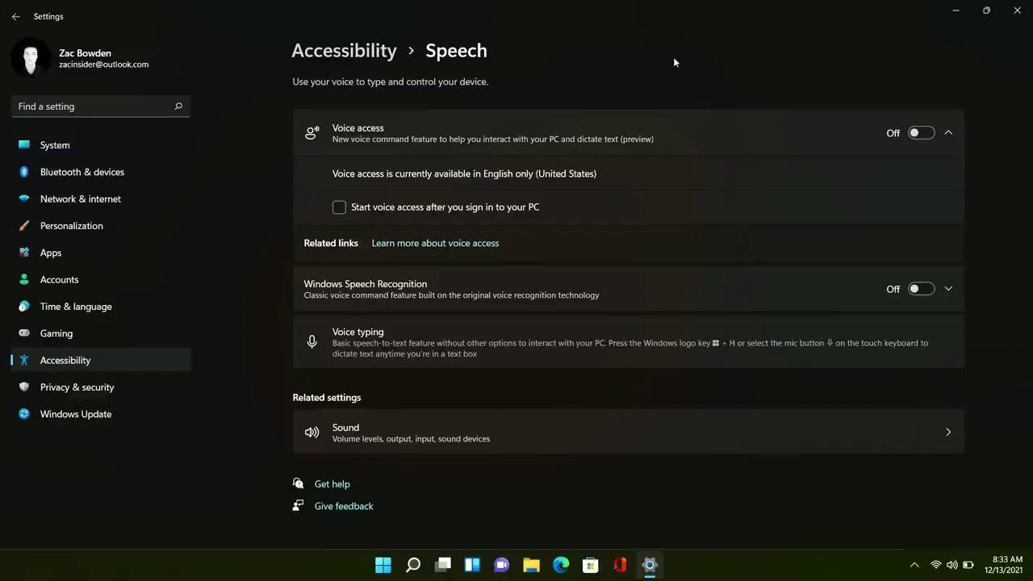
# Switch voice access on, glance at its options menu, and close Settings.
pyautogui.click(922, 134)
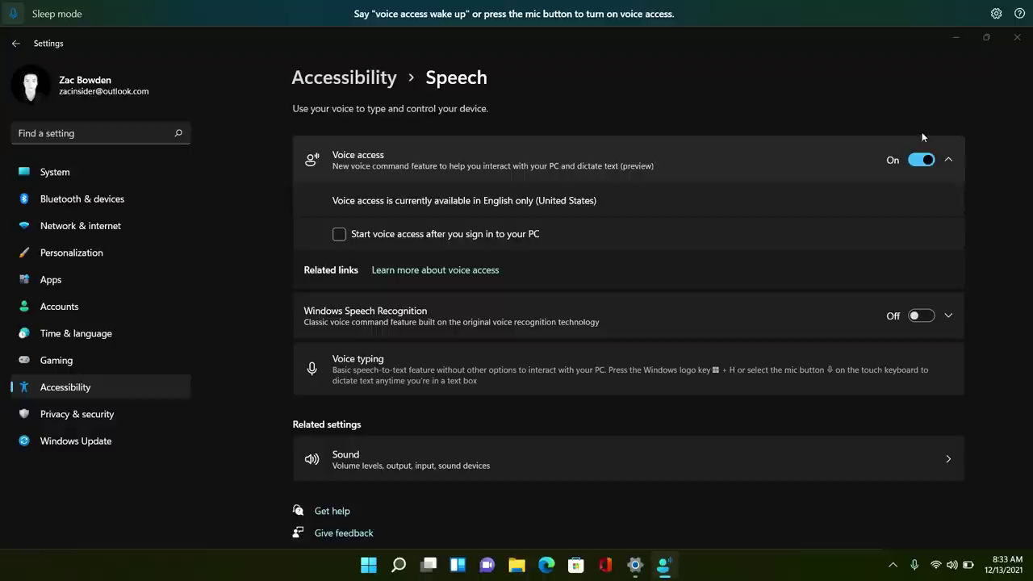
pyautogui.click(995, 14)
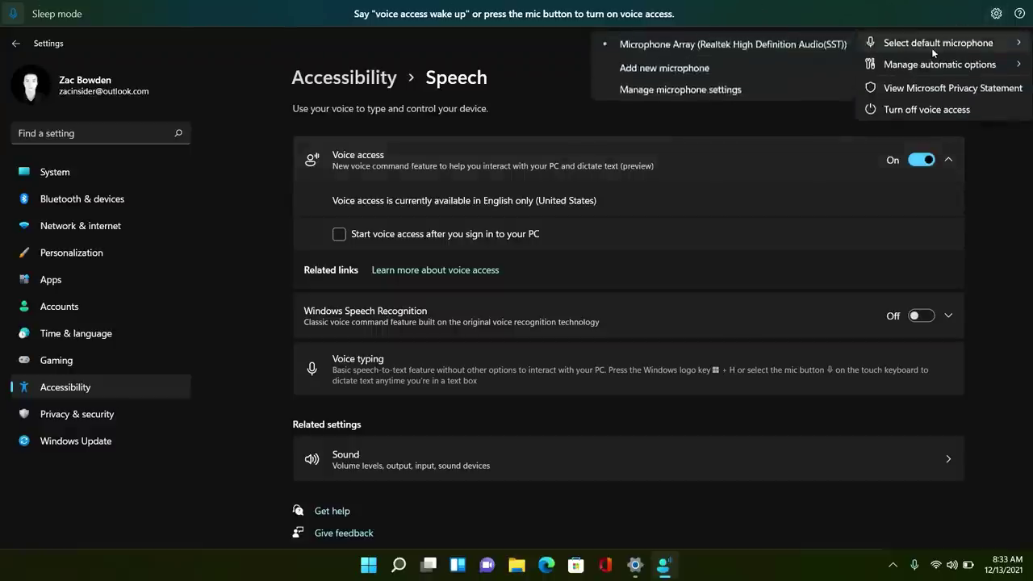
pyautogui.moveTo(937, 75)
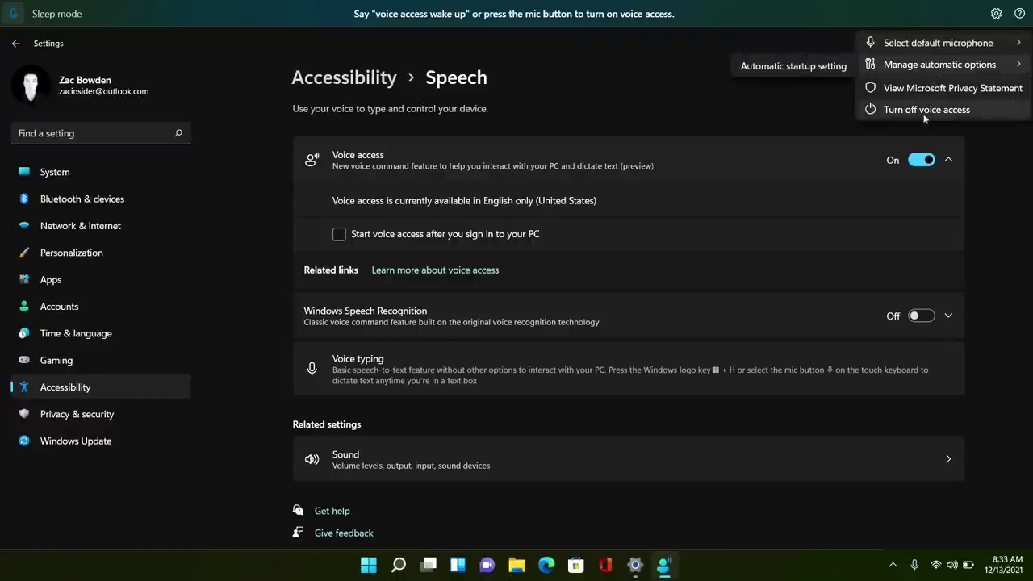
pyautogui.click(852, 34)
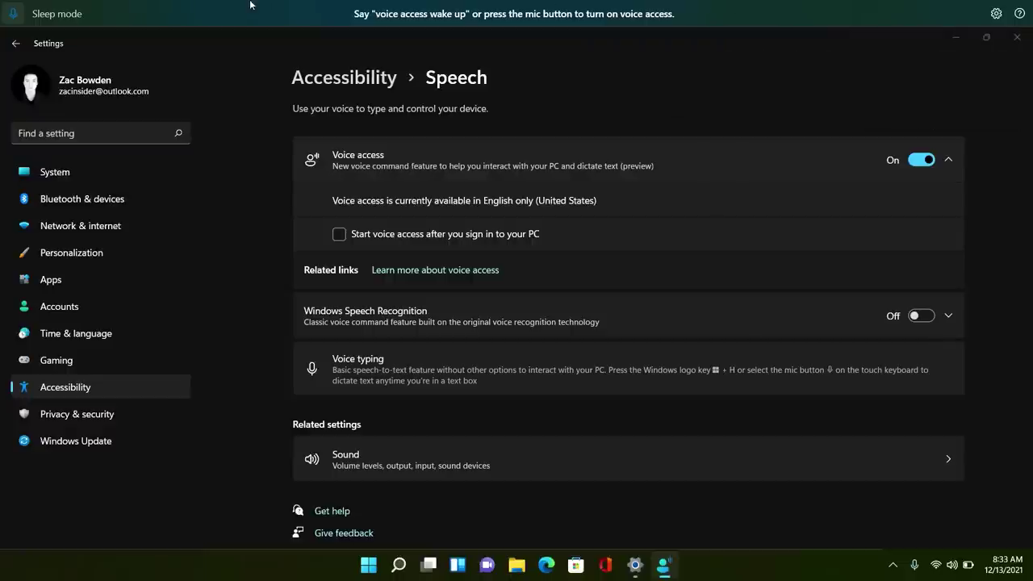
pyautogui.click(1016, 40)
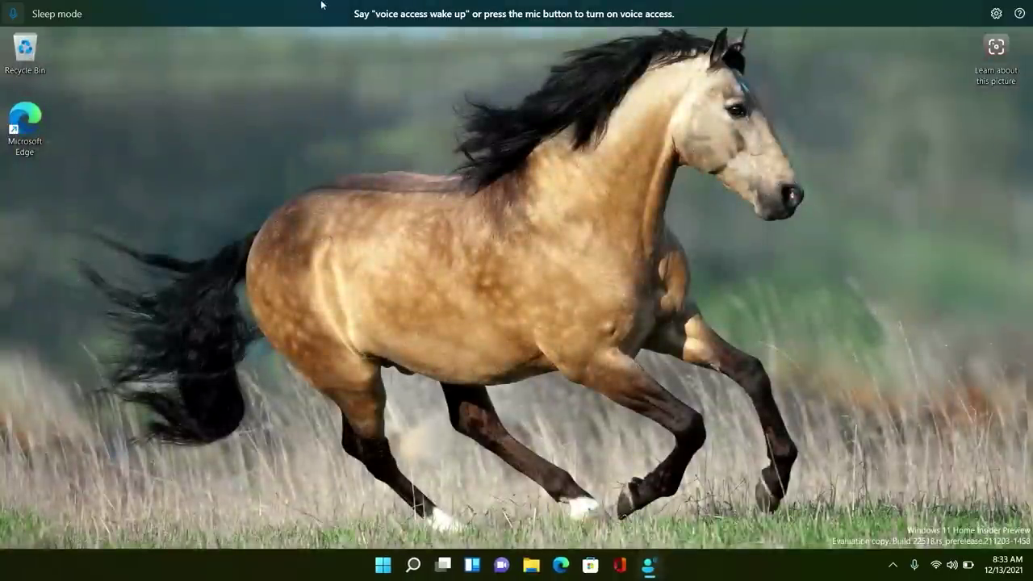
# Wake voice access and bring up the Start menu to reach Settings.
pyautogui.click(13, 14)
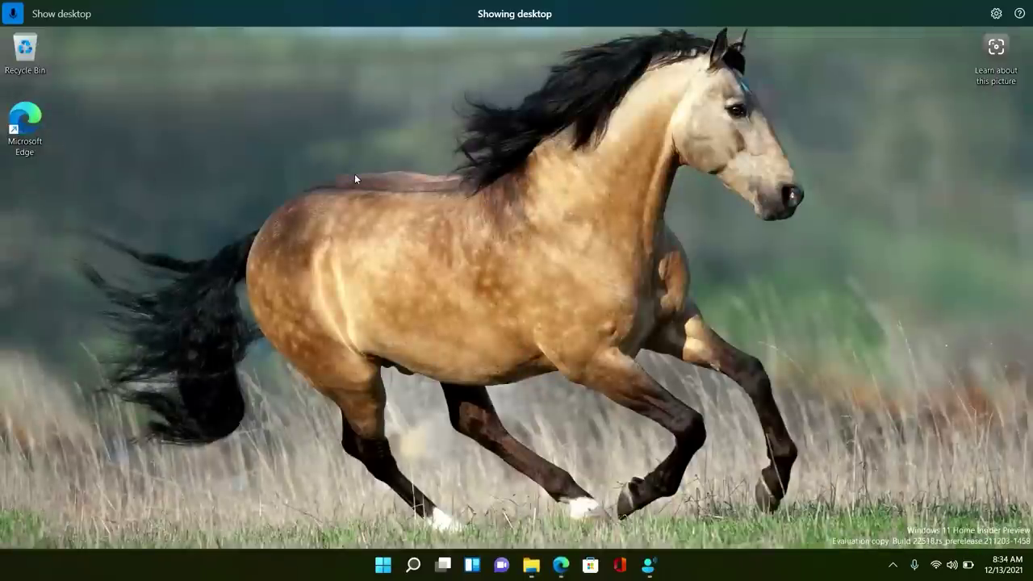
pyautogui.click(383, 565)
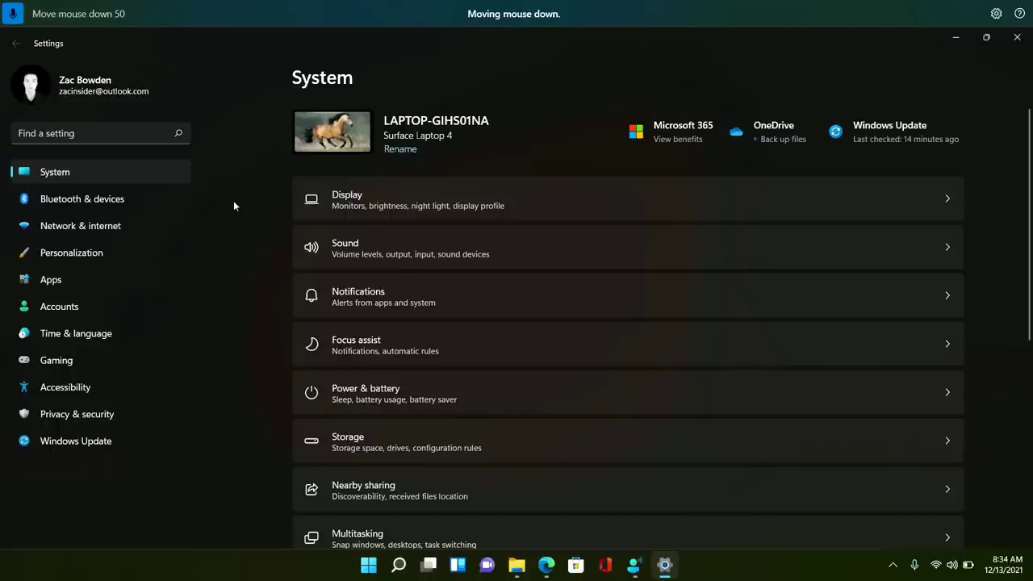
# On the Bluetooth & devices page, switch Bluetooth off and scroll down the page.
pyautogui.click(189, 200)
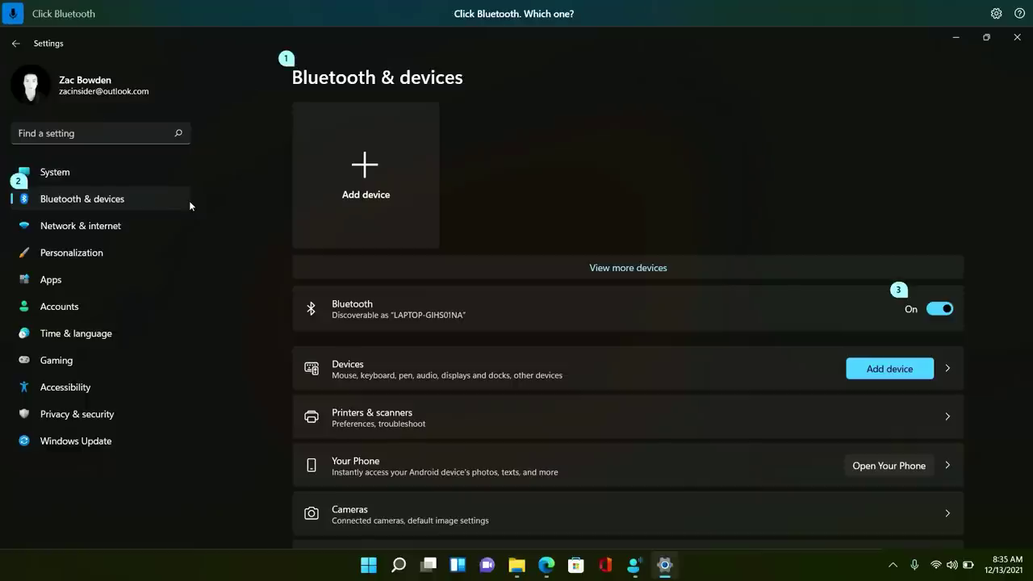
pyautogui.click(932, 309)
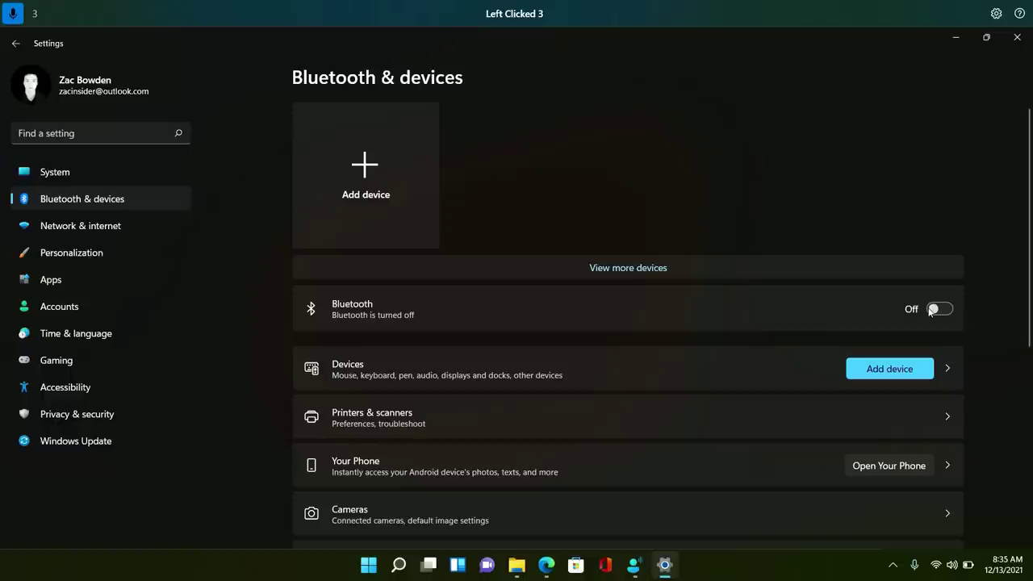
pyautogui.scroll(-2, 929, 311)
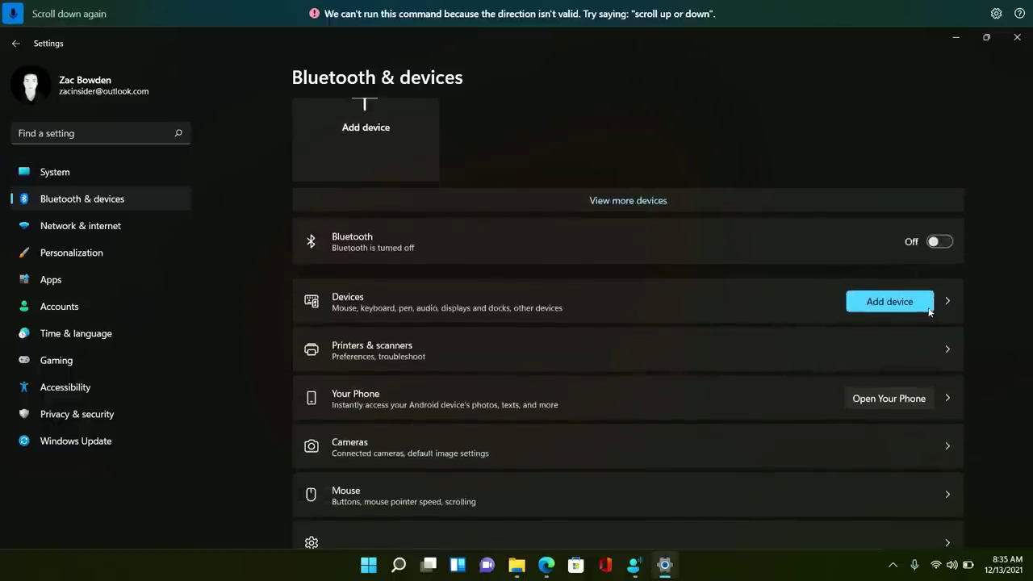
pyautogui.scroll(-2, 929, 311)
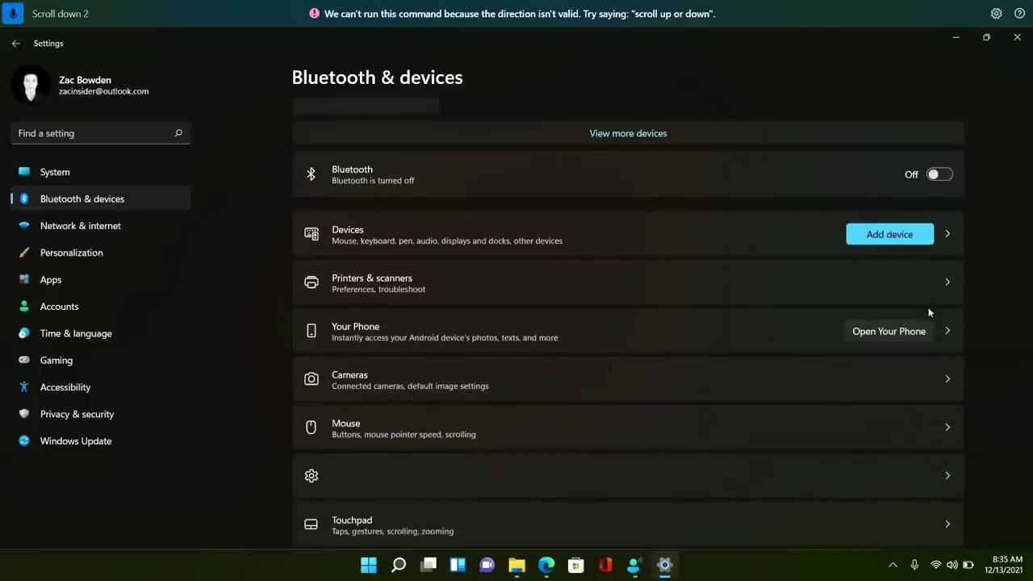
pyautogui.scroll(-2, 928, 311)
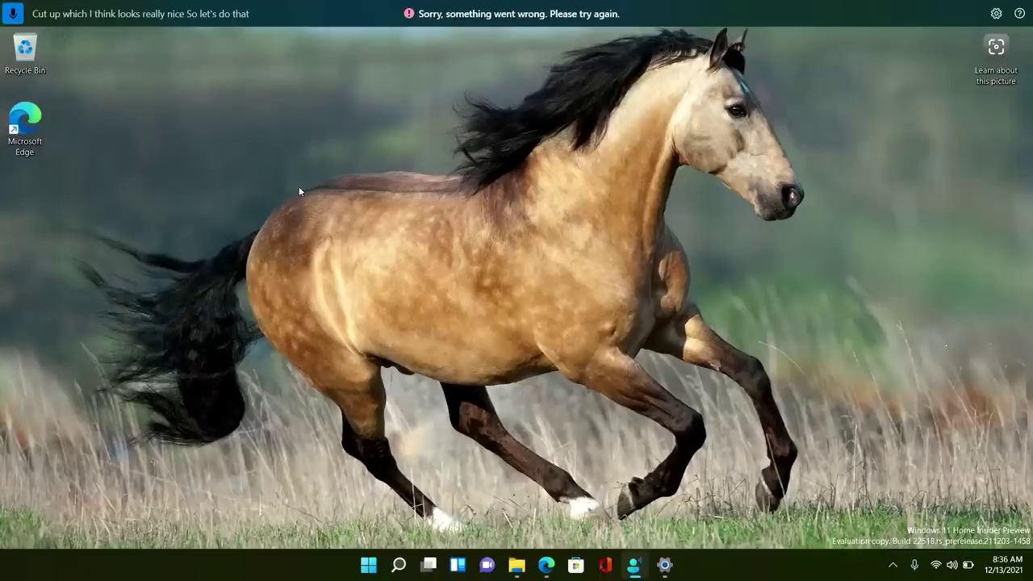
# Launch Notepad from Start, toggle voice access sleep and wake, and maximize the Notepad window.
pyautogui.press('super')
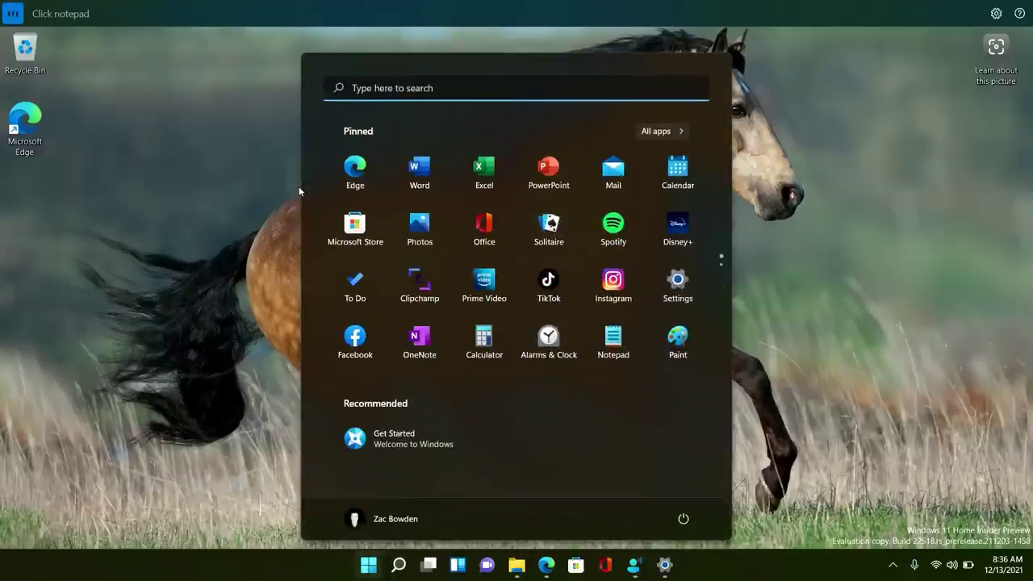
pyautogui.click(613, 342)
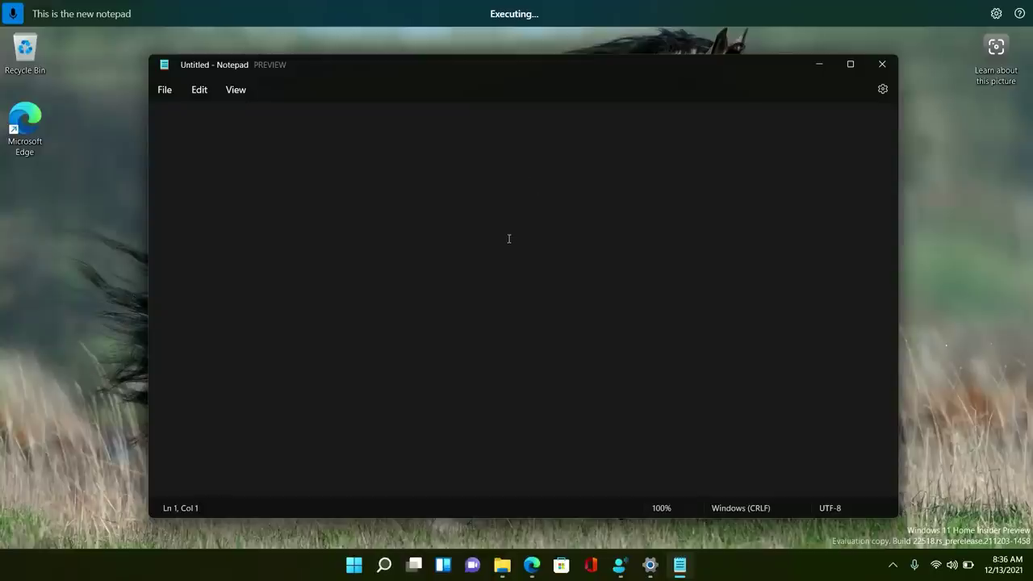
pyautogui.click(13, 14)
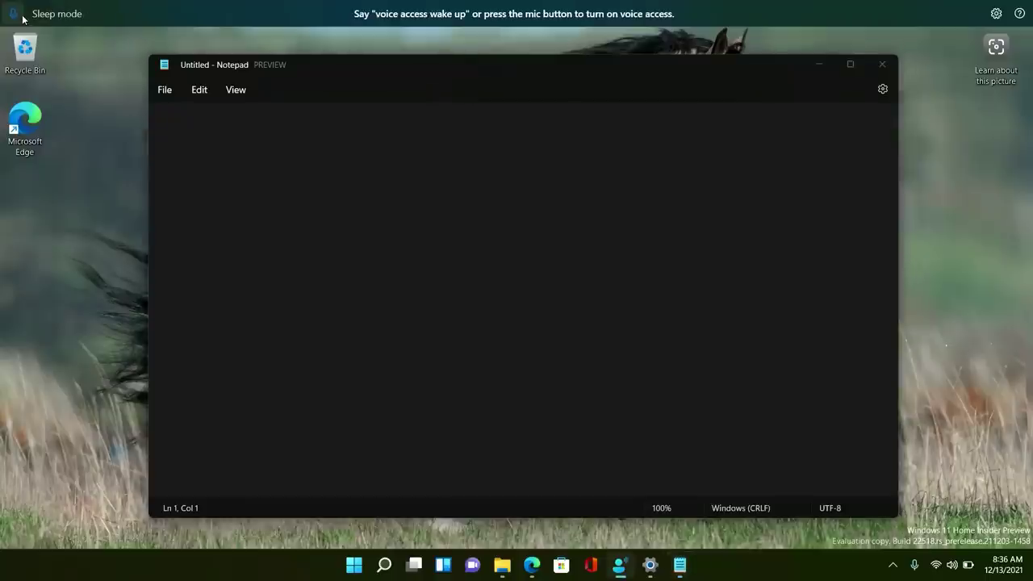
pyautogui.click(13, 13)
pyautogui.click(206, 132)
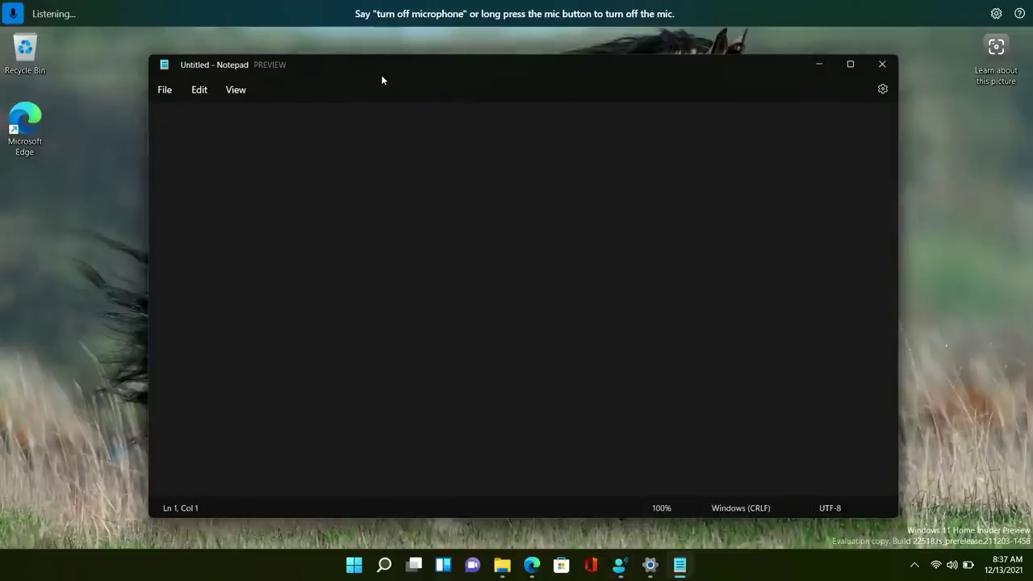
pyautogui.click(12, 16)
pyautogui.click(12, 16)
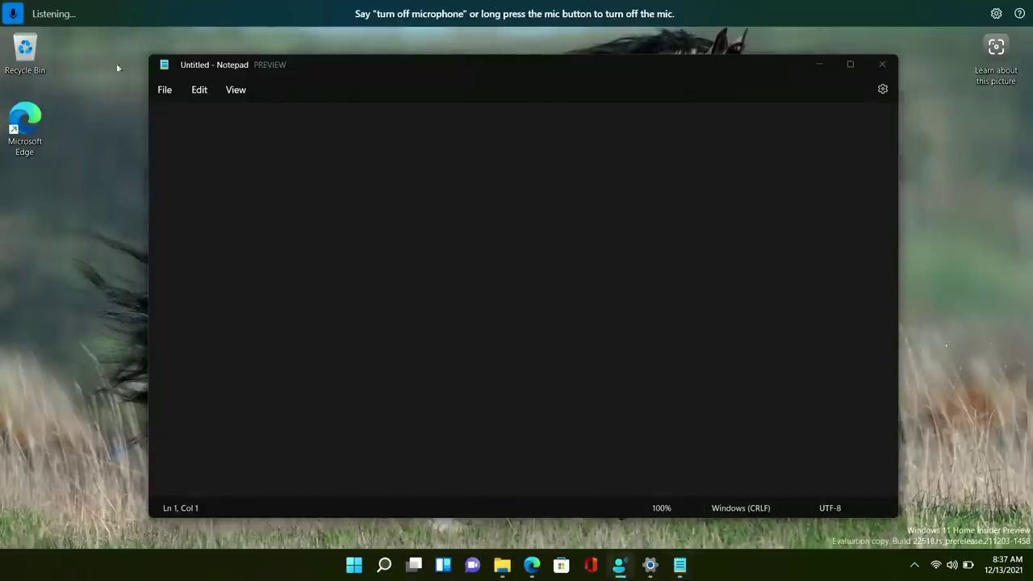
pyautogui.click(230, 138)
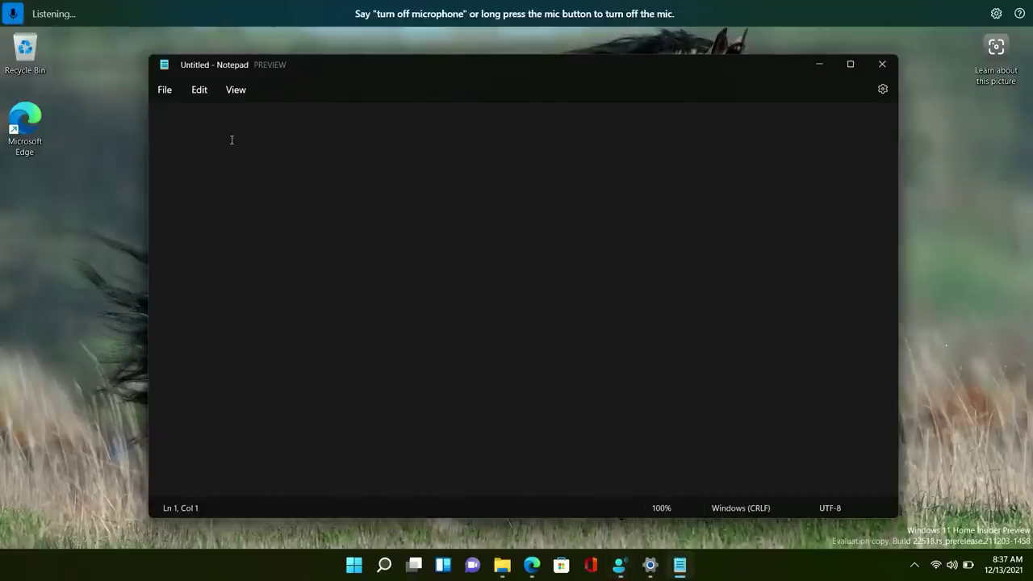
pyautogui.doubleClick(226, 65)
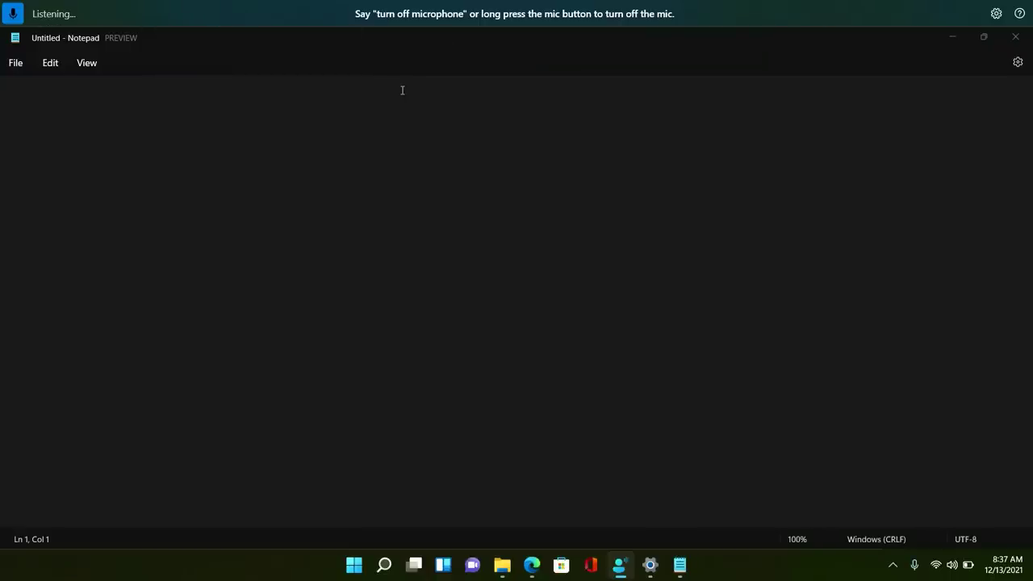
# Restore Notepad to a floating window and turn voice access off from its options menu.
pyautogui.click(18, 20)
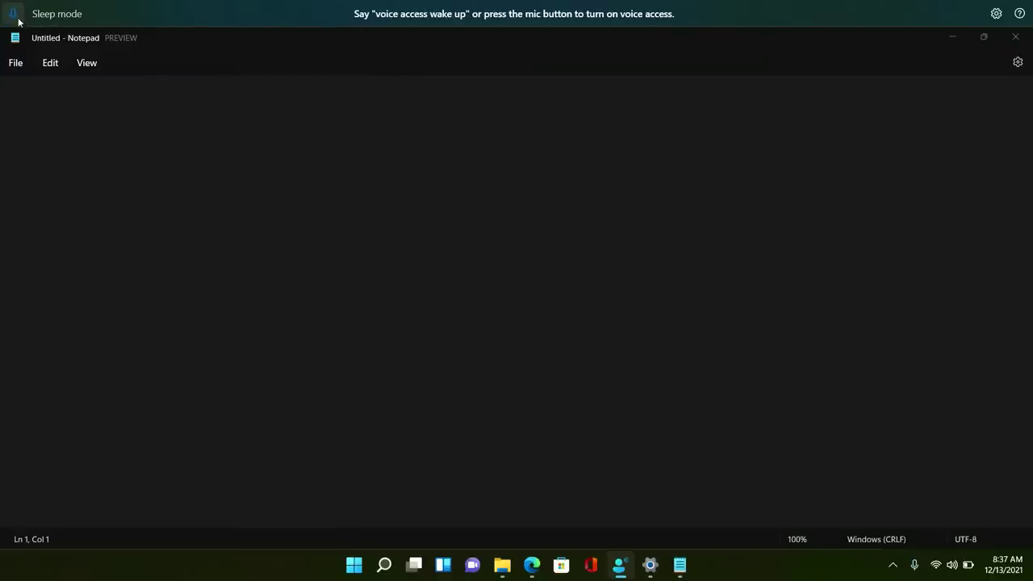
pyautogui.doubleClick(187, 47)
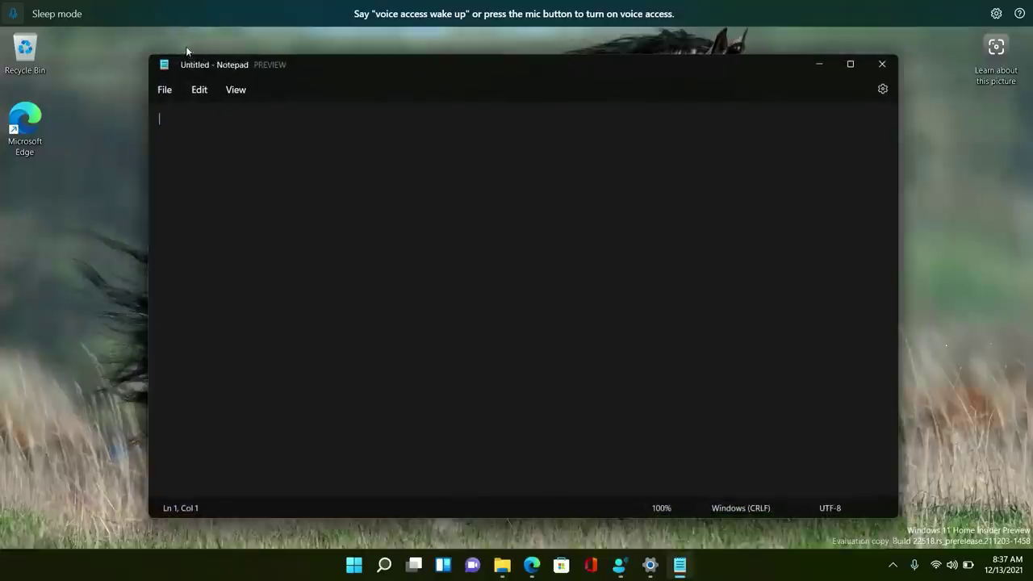
pyautogui.click(18, 20)
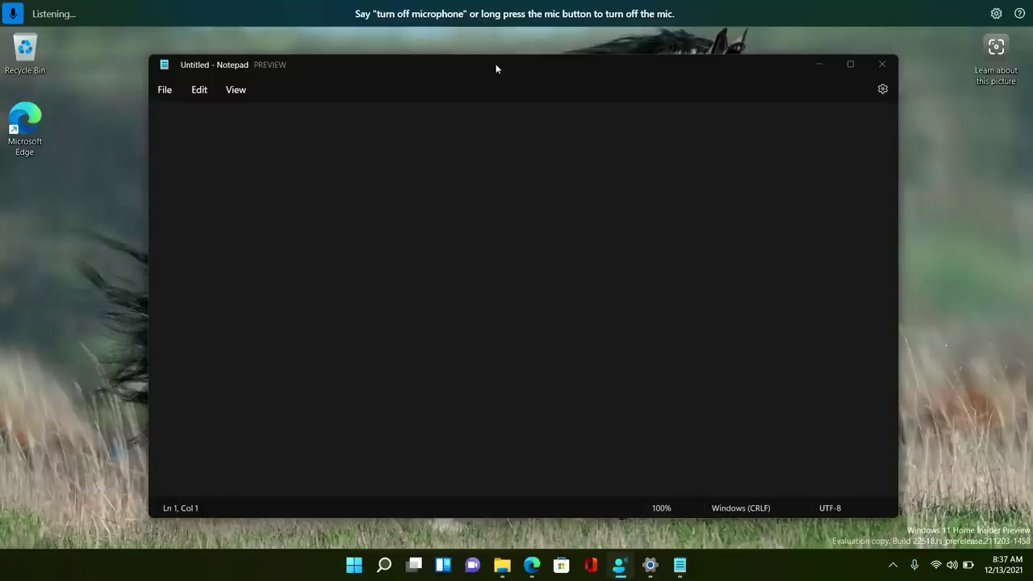
pyautogui.click(996, 13)
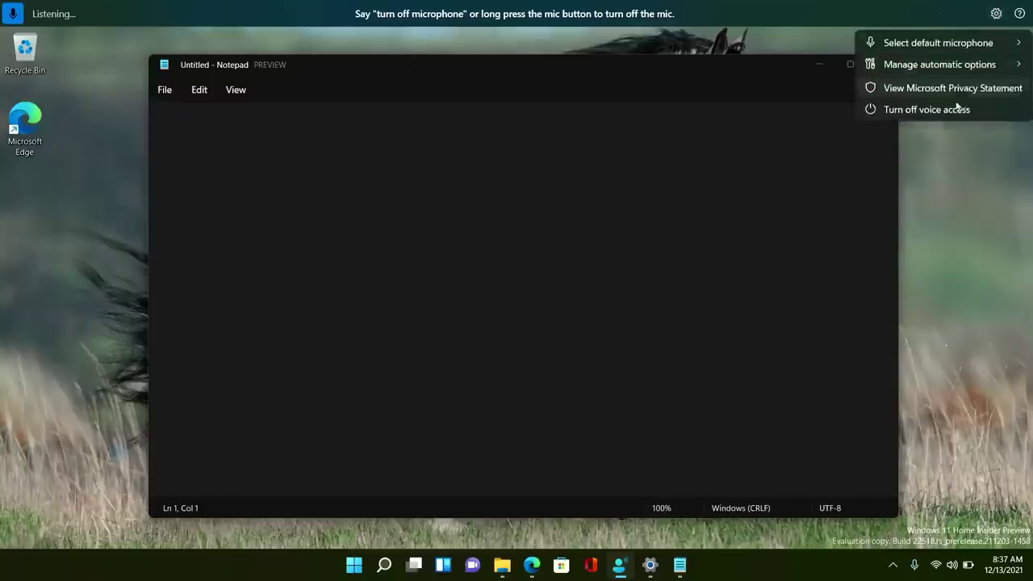
pyautogui.click(957, 108)
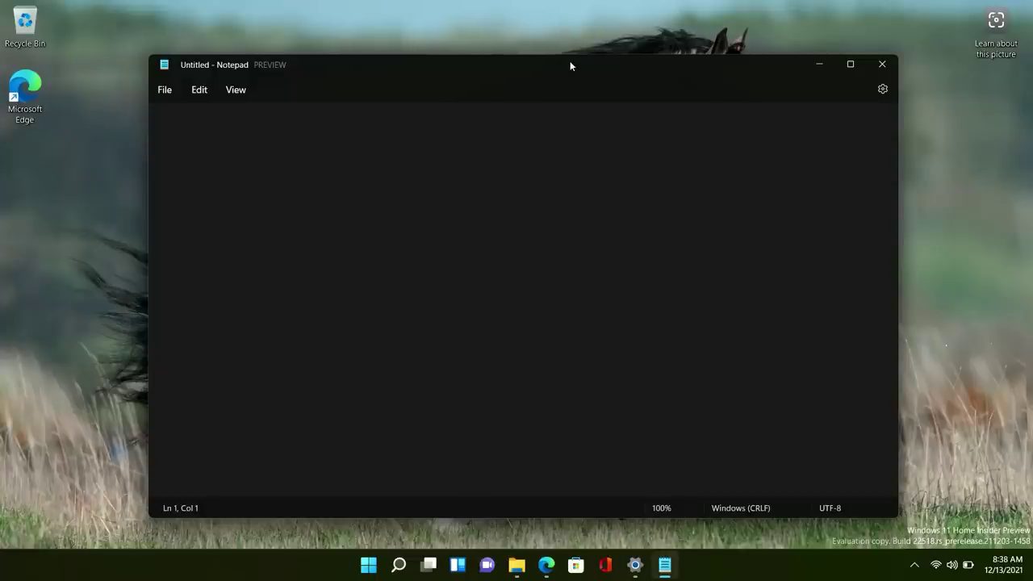
# Raise the Notepad window slightly, click into the document, and browse the File and Edit menus.
pyautogui.moveTo(570, 62); pyautogui.dragTo(577, 38)
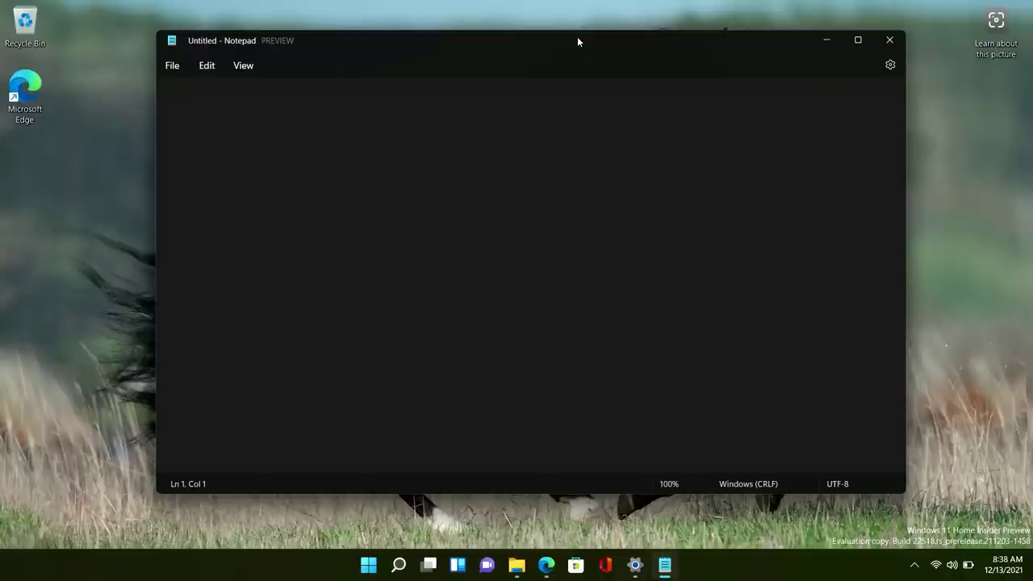
pyautogui.click(466, 126)
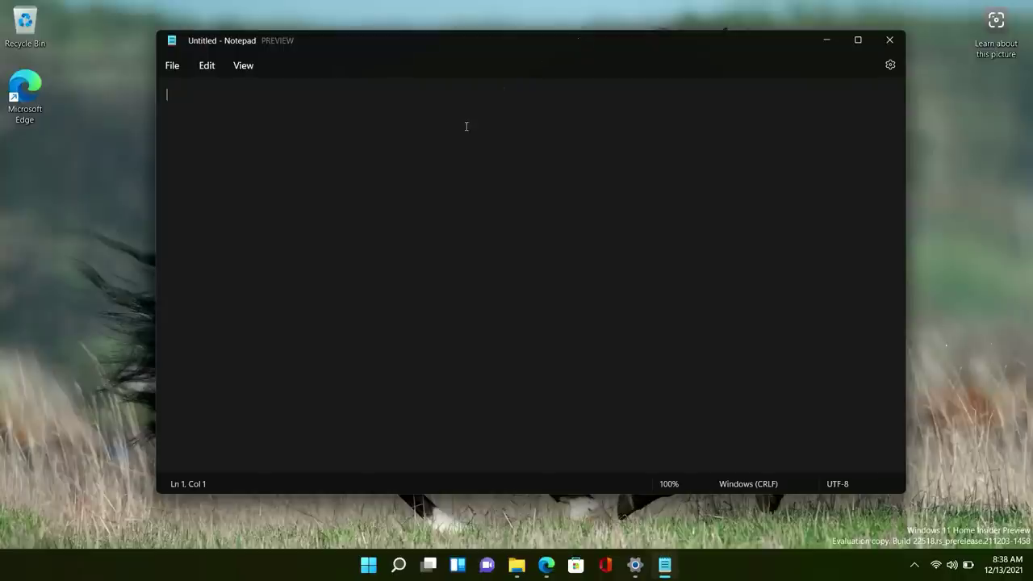
pyautogui.click(167, 71)
pyautogui.moveTo(208, 64)
# Switch Notepad's app theme to Light and return to the editor.
pyautogui.moveTo(260, 67)
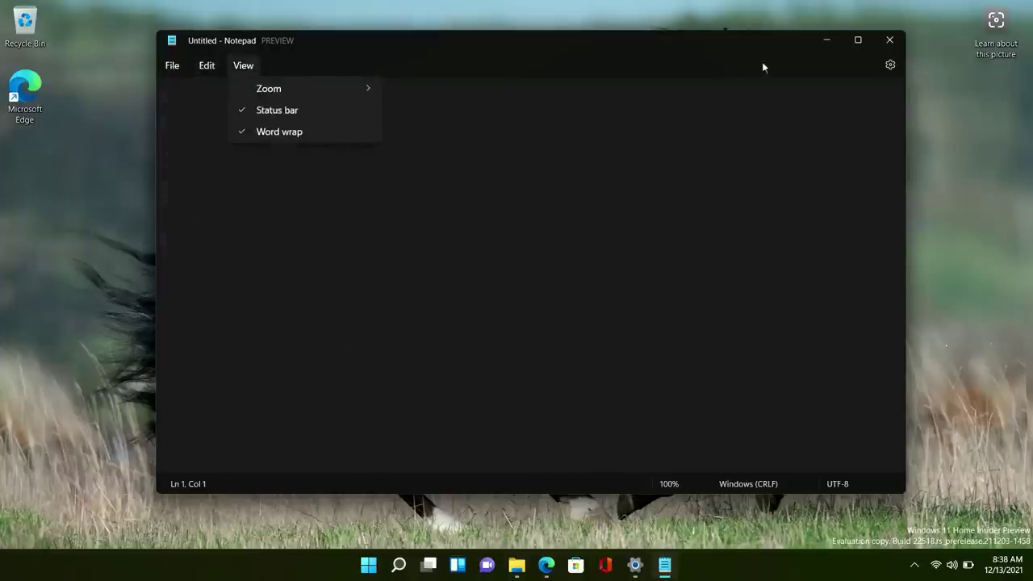
pyautogui.click(894, 74)
pyautogui.click(890, 65)
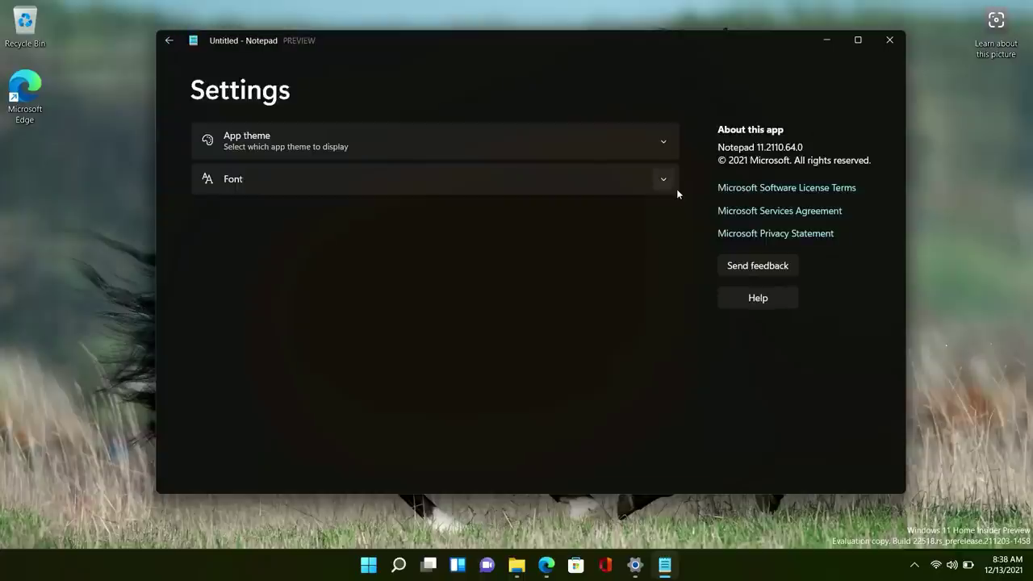
pyautogui.click(560, 161)
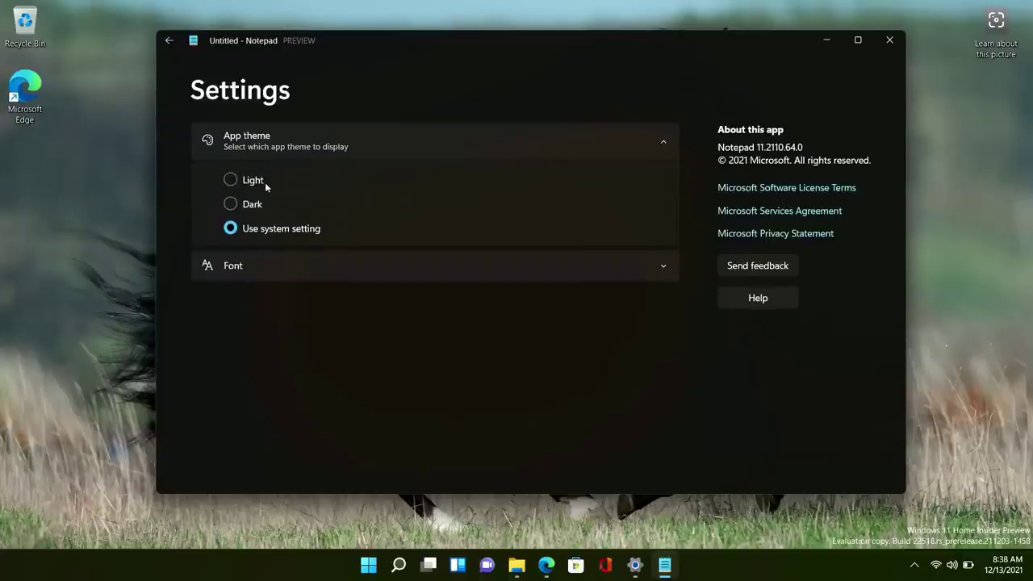
pyautogui.click(256, 181)
pyautogui.click(169, 40)
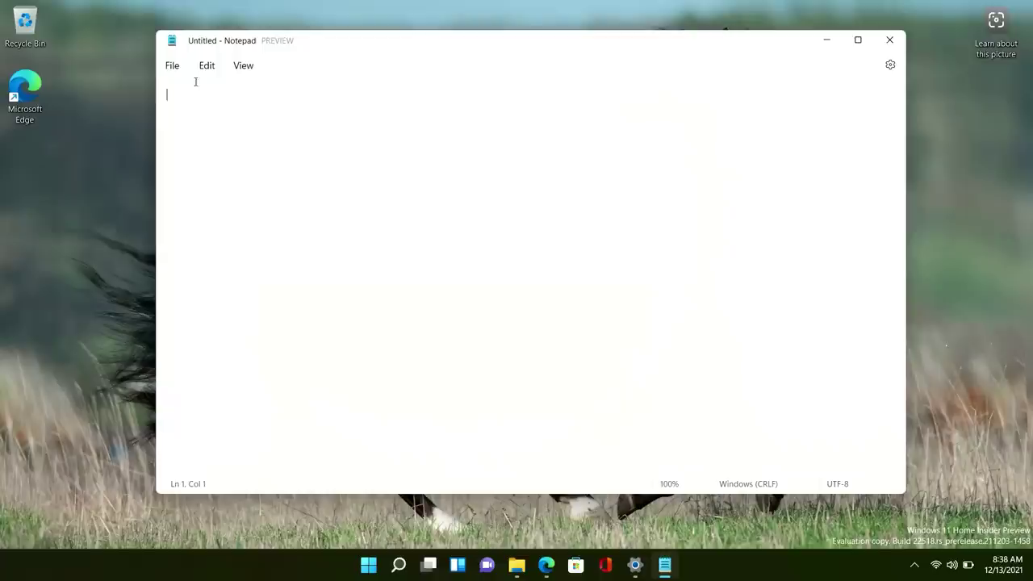
# Browse the File, Edit and View menus, then set the app theme to Dark.
pyautogui.click(169, 71)
pyautogui.click(207, 69)
pyautogui.click(240, 69)
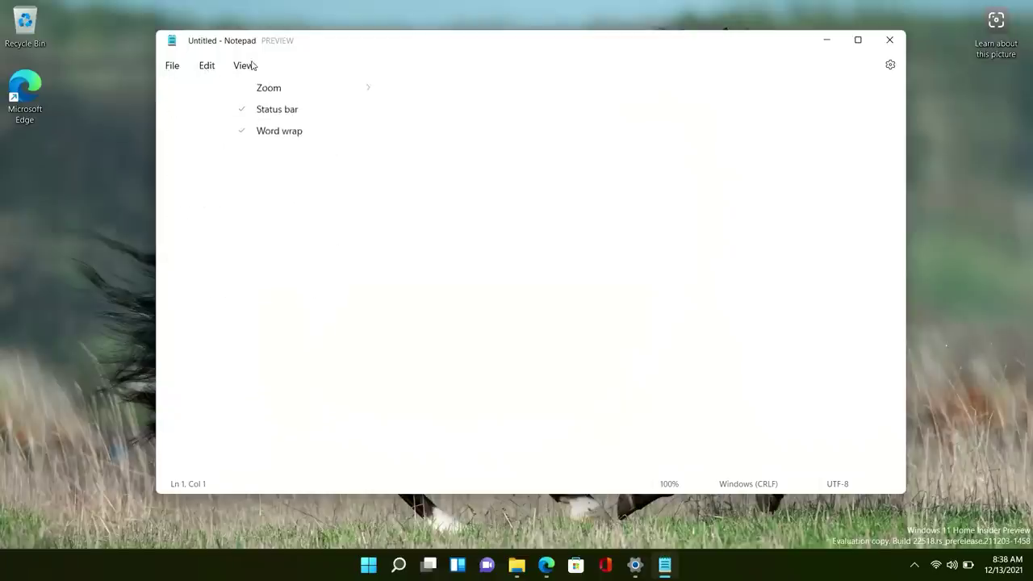
pyautogui.click(879, 65)
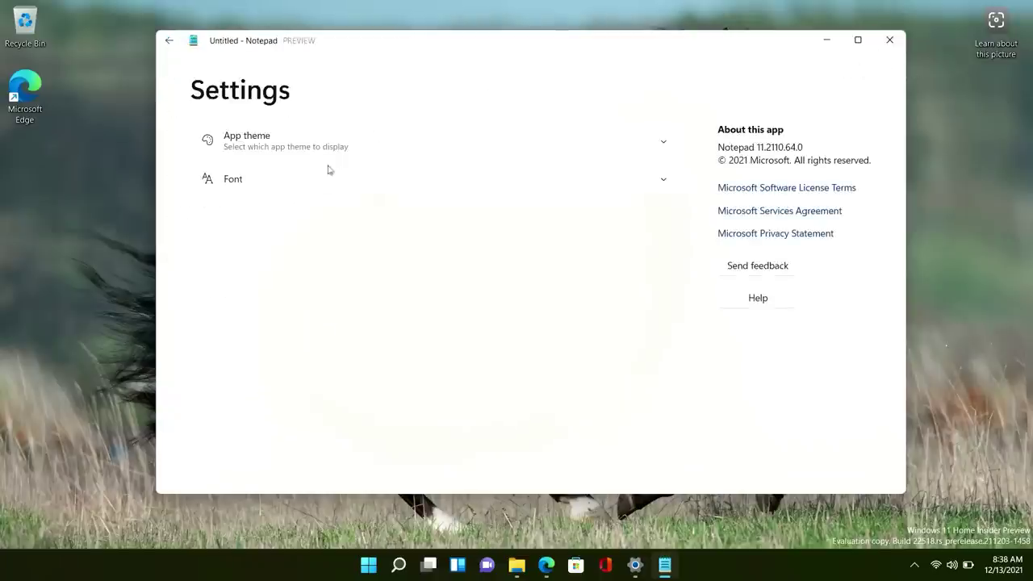
pyautogui.click(314, 194)
pyautogui.click(339, 144)
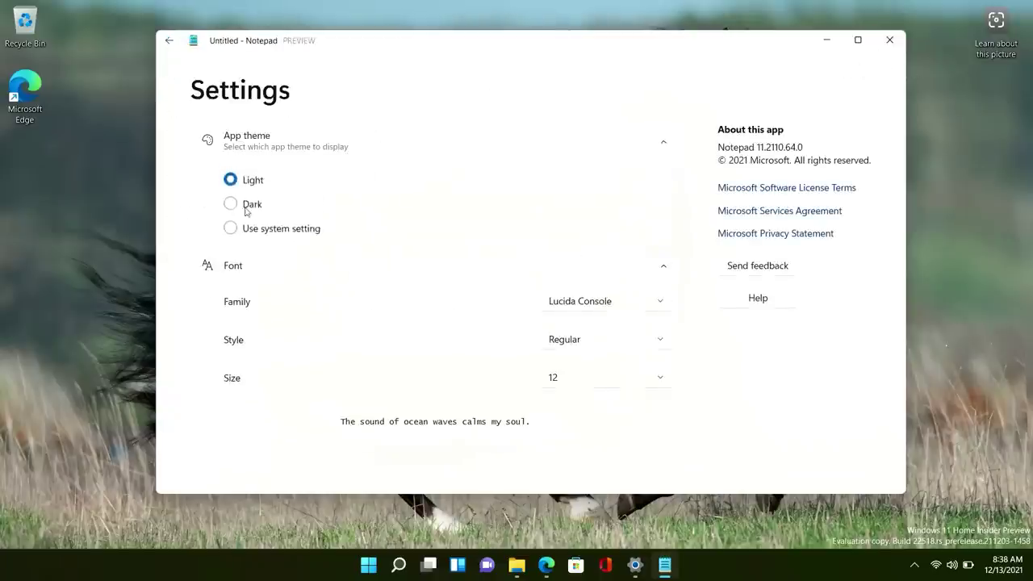
pyautogui.click(245, 206)
pyautogui.click(168, 41)
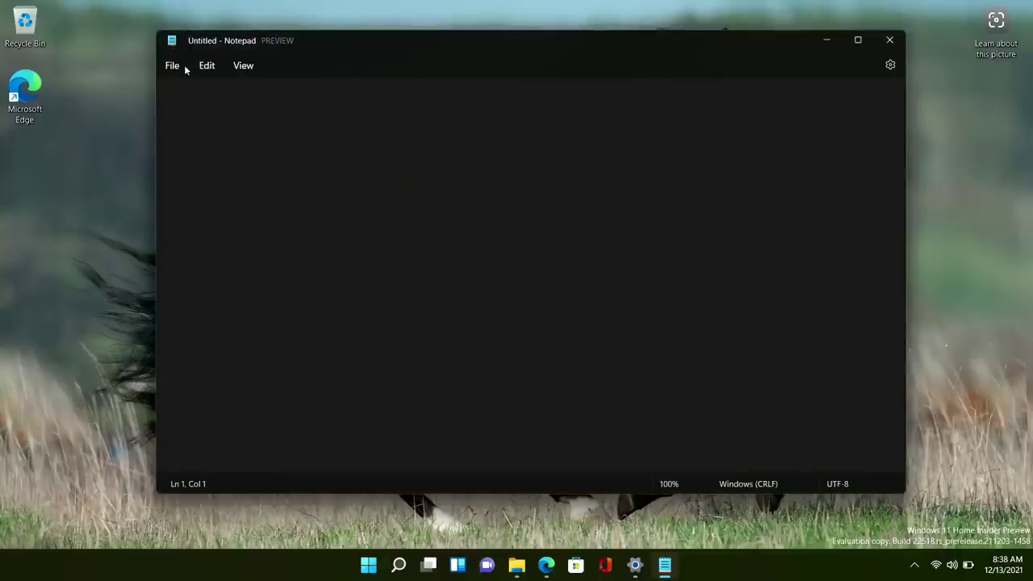
pyautogui.click(175, 66)
pyautogui.press('Escape')
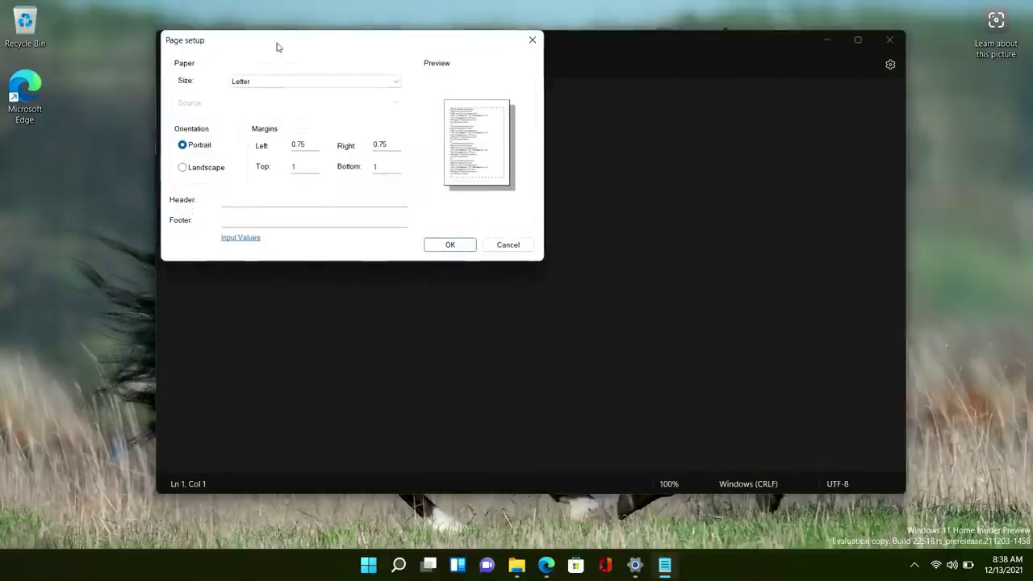
pyautogui.click(642, 120)
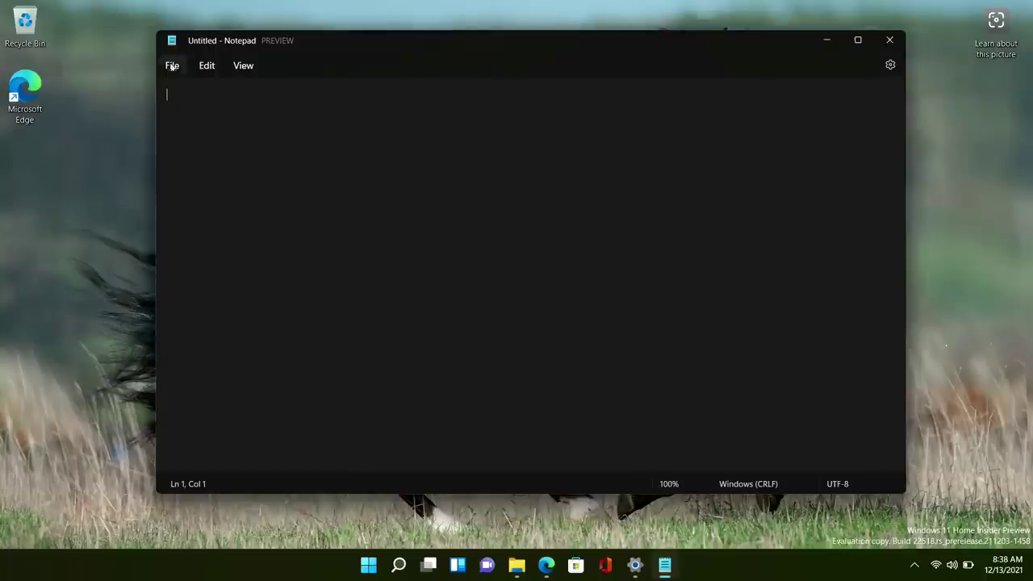
pyautogui.click(173, 65)
pyautogui.click(219, 227)
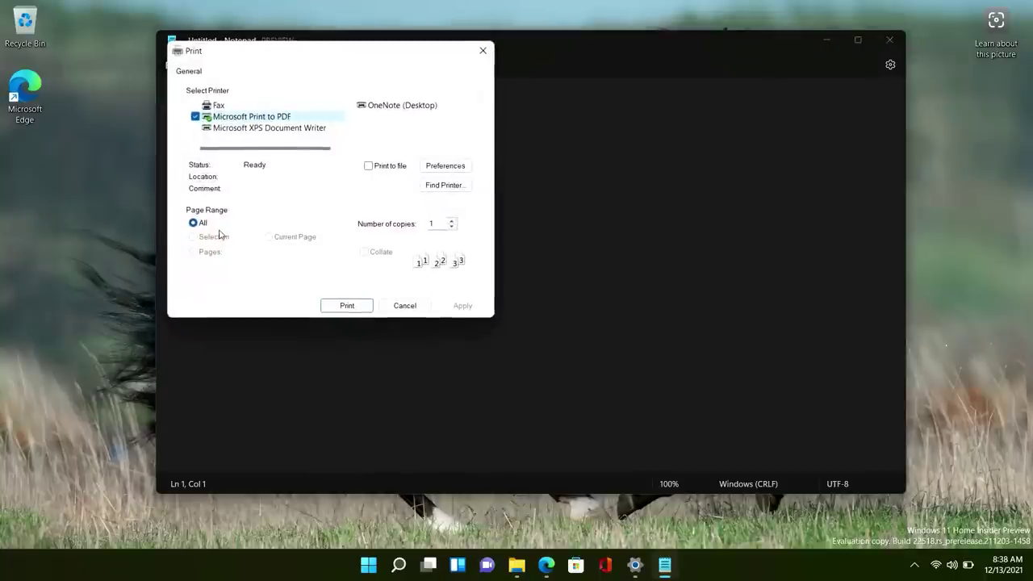
pyautogui.click(482, 50)
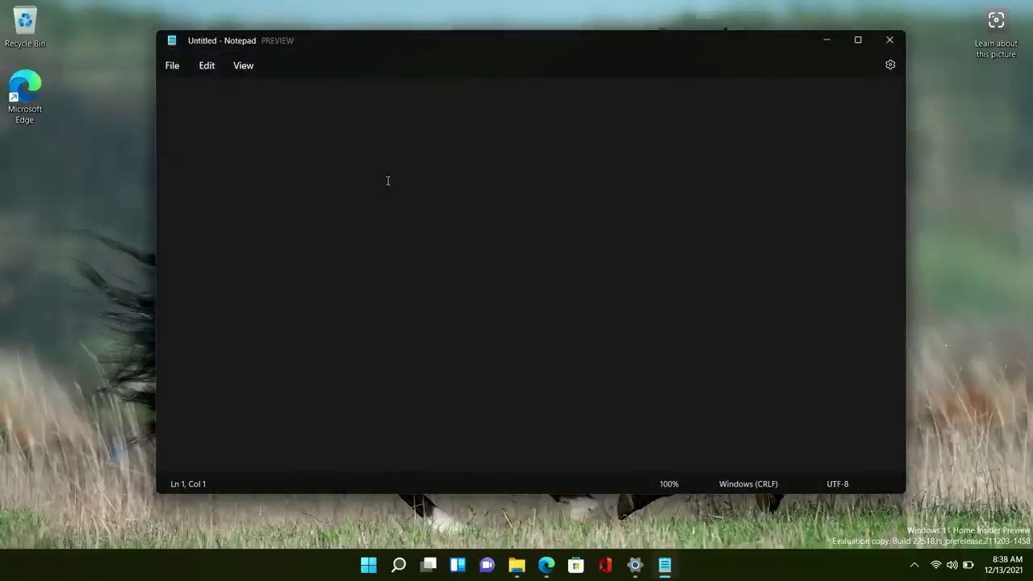
# Type 'And i think it looks really good.', select it all, then close Notepad without saving.
pyautogui.write('And i')
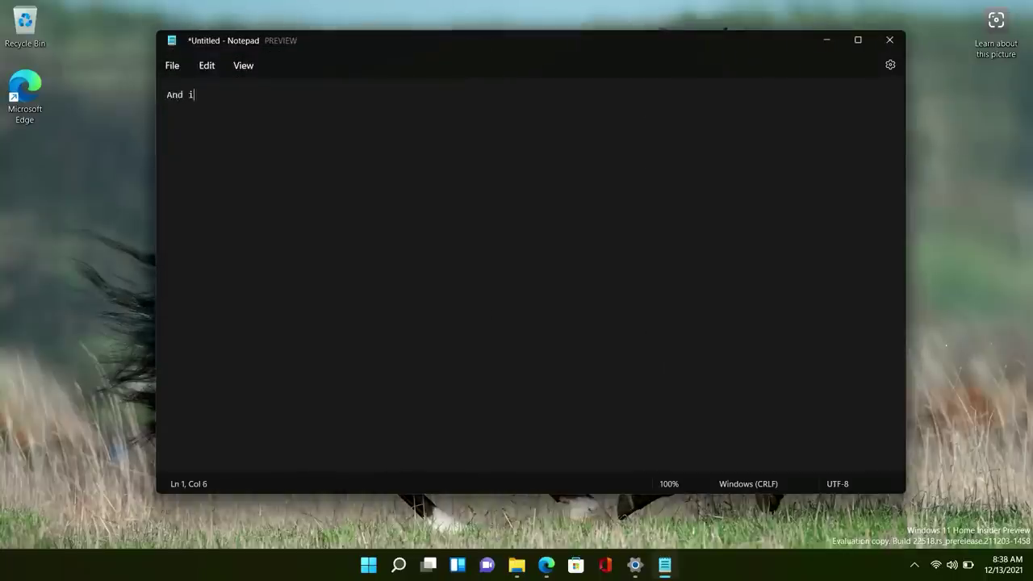
pyautogui.write(' think it looks reqlly')
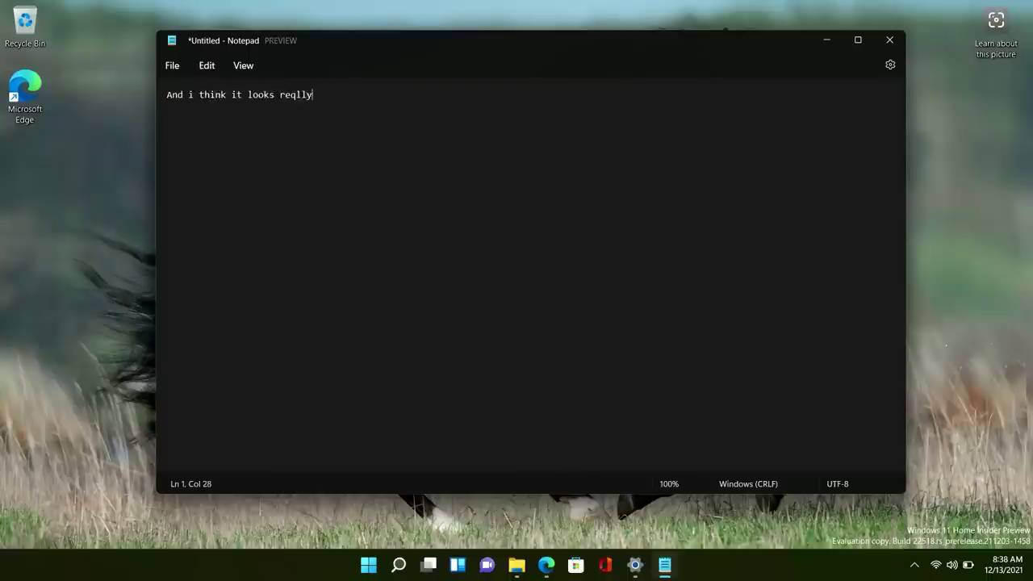
pyautogui.press('BackSpace')
pyautogui.press('BackSpace')
pyautogui.press('BackSpace')
pyautogui.press('BackSpace')
pyautogui.write('ally good.')
pyautogui.hotkey('ctrl', 'a')
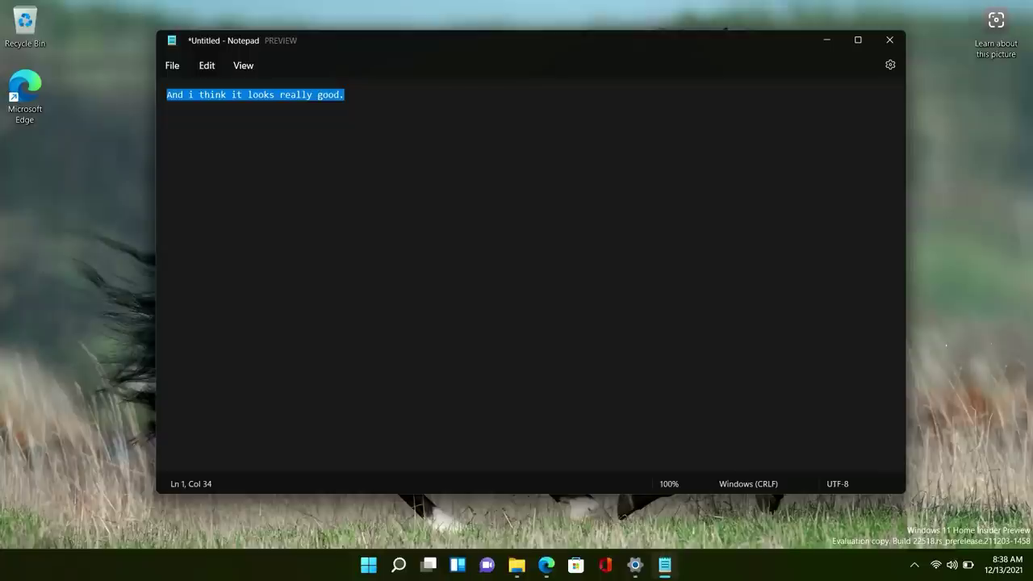
pyautogui.click(889, 40)
pyautogui.click(543, 302)
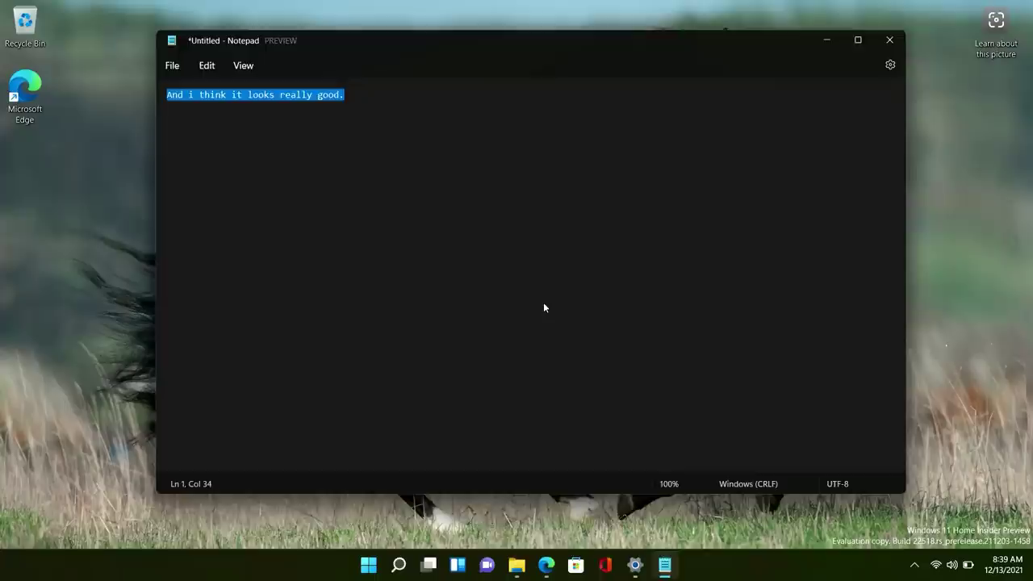